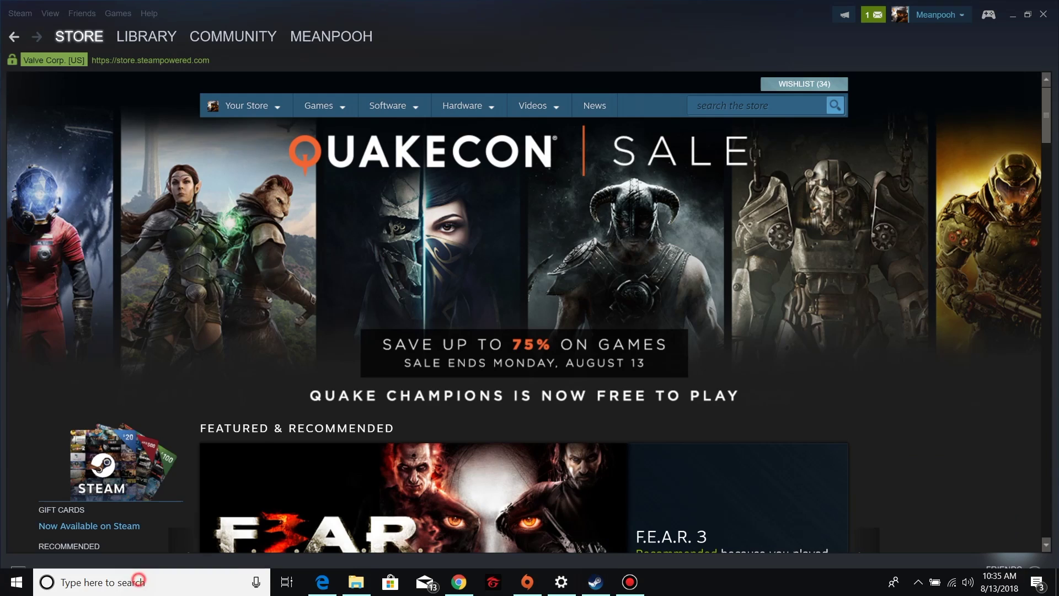
Launch GeForce Experience and confirm Game Ready driver 398.82 is the latest available
key(super)
text(nv)
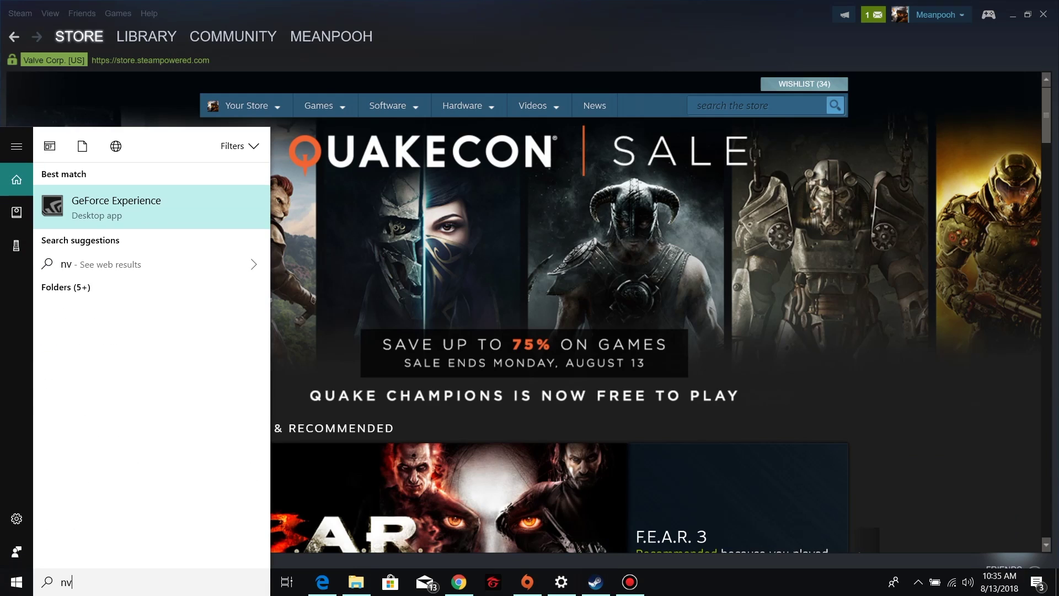
key(Return)
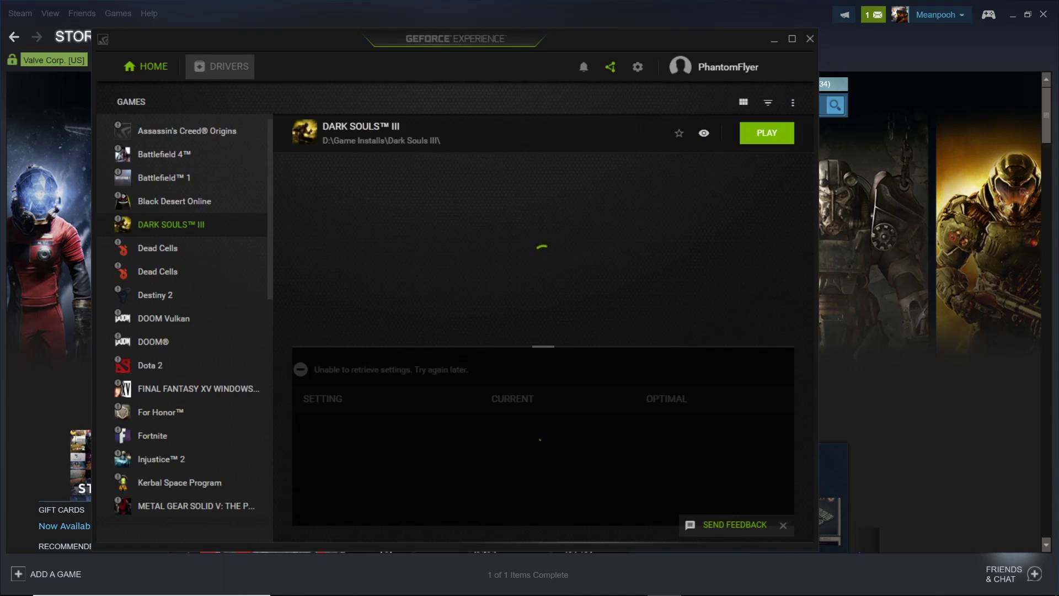
click(220, 66)
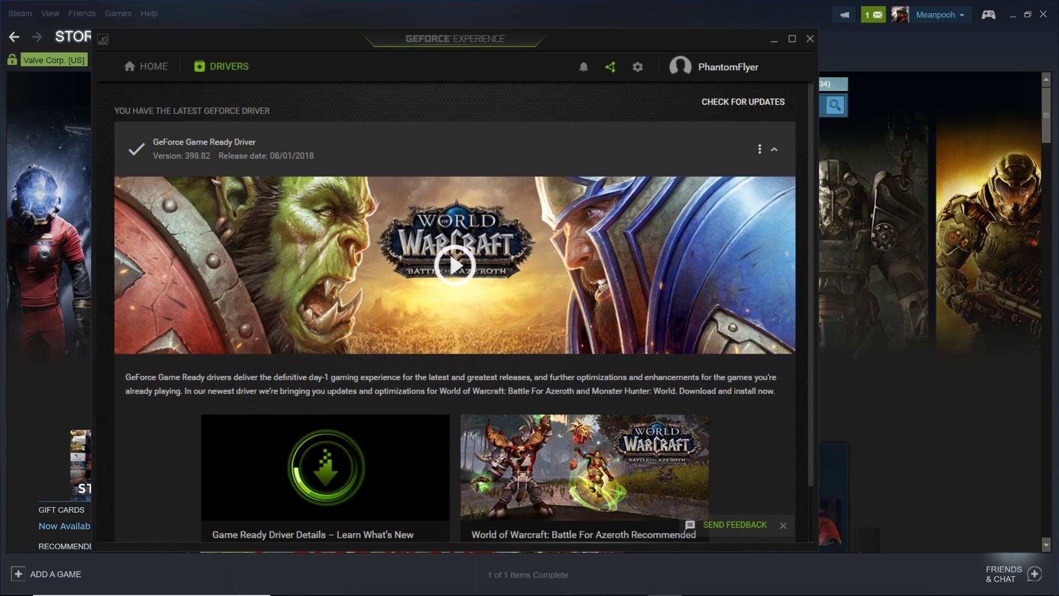
click(738, 101)
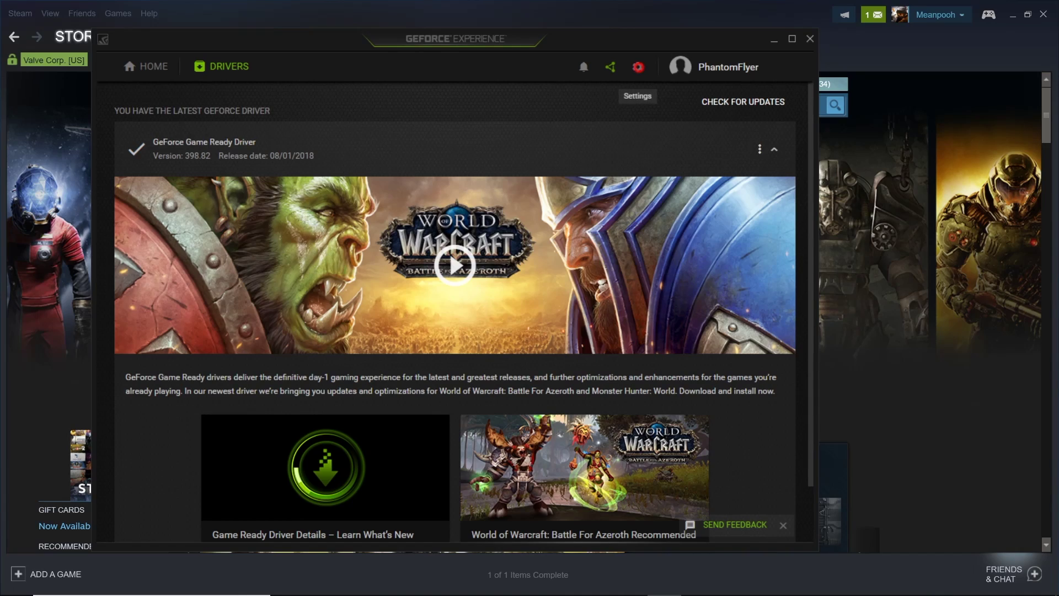
Enable Battery Boost in GeForce Experience's Games settings with the frame rate capped at 30 FPS
click(638, 66)
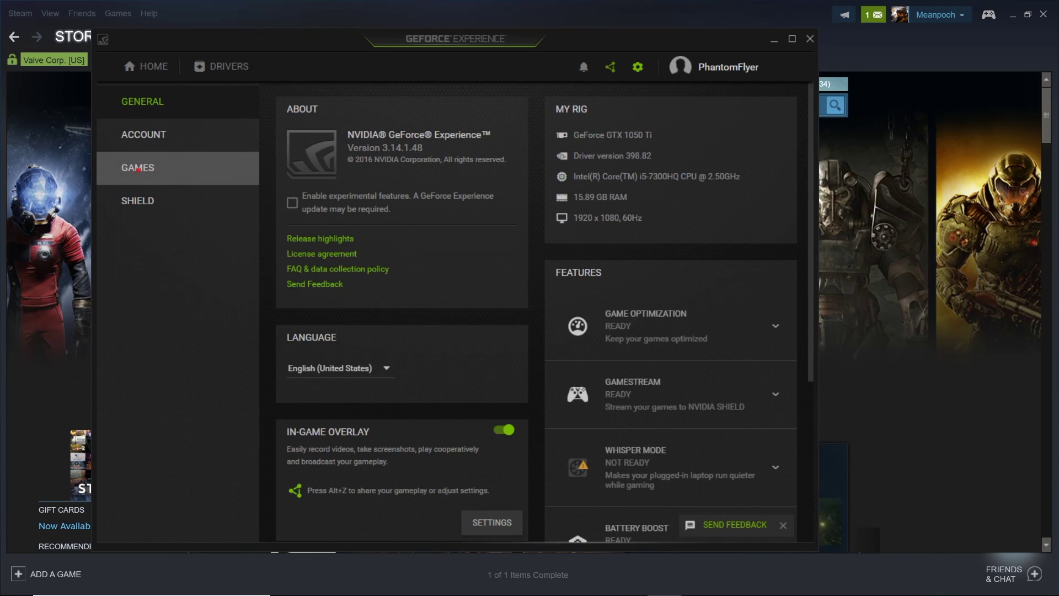
click(138, 169)
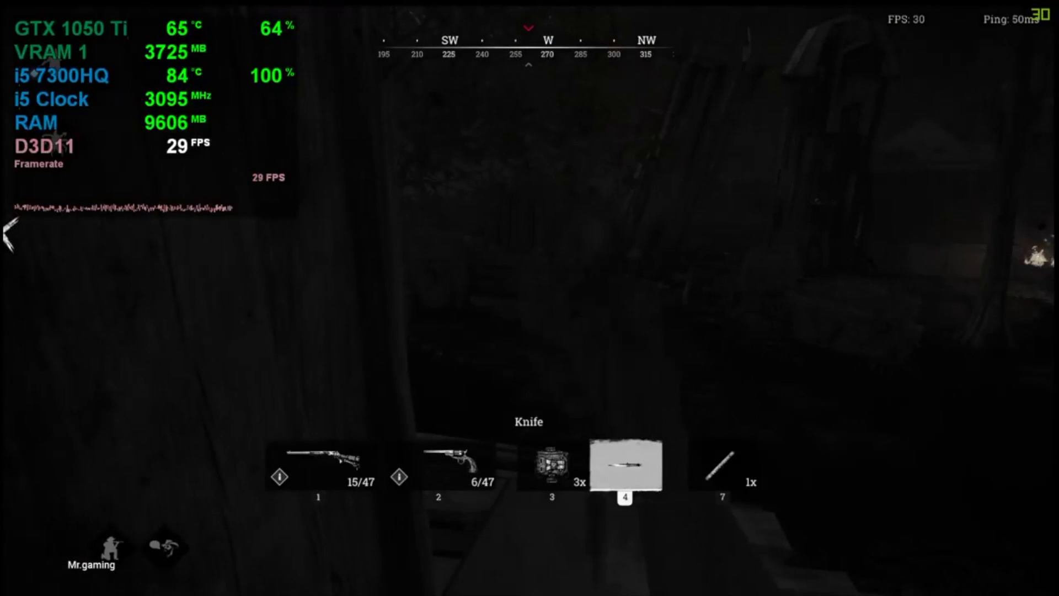
key(space)
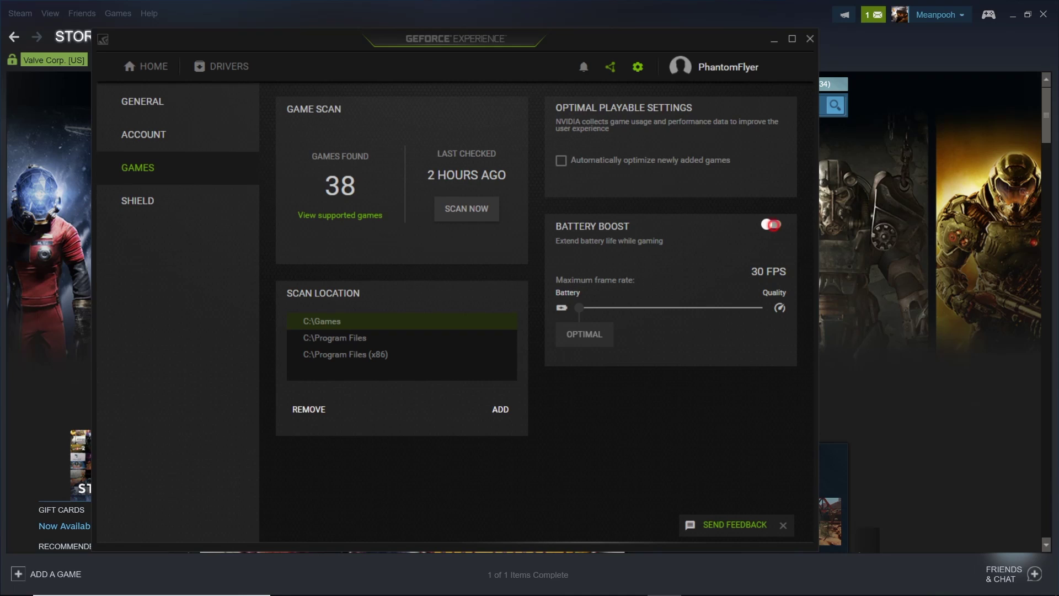
click(773, 224)
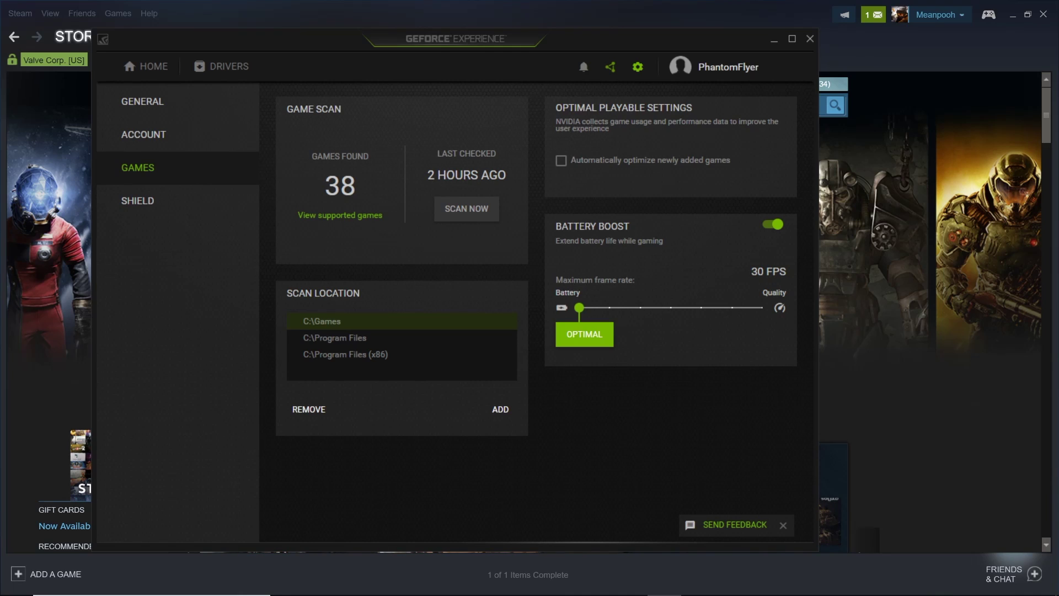
drag(579, 307, 600, 307)
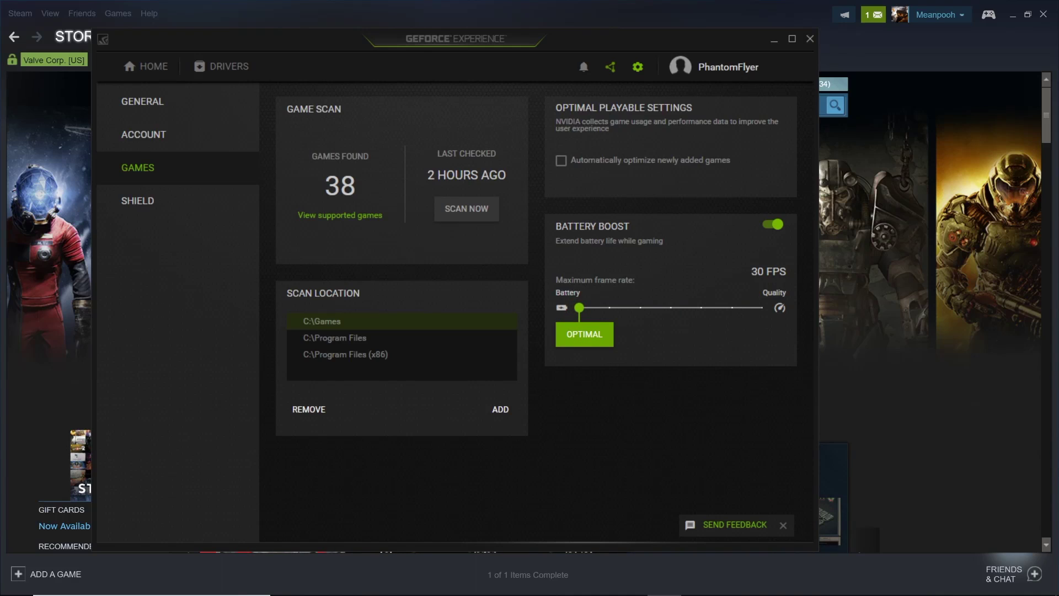
Raise screen brightness and follow the other player down the dark corridor with the rifle drawn
mouse_move(561, 582)
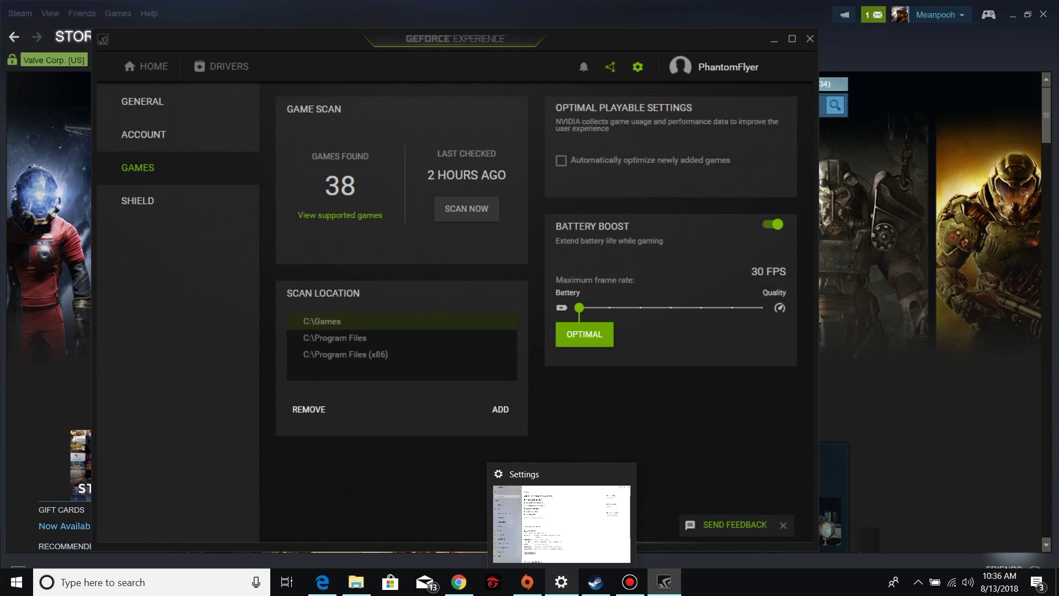
key(XF86MonBrightnessUp)
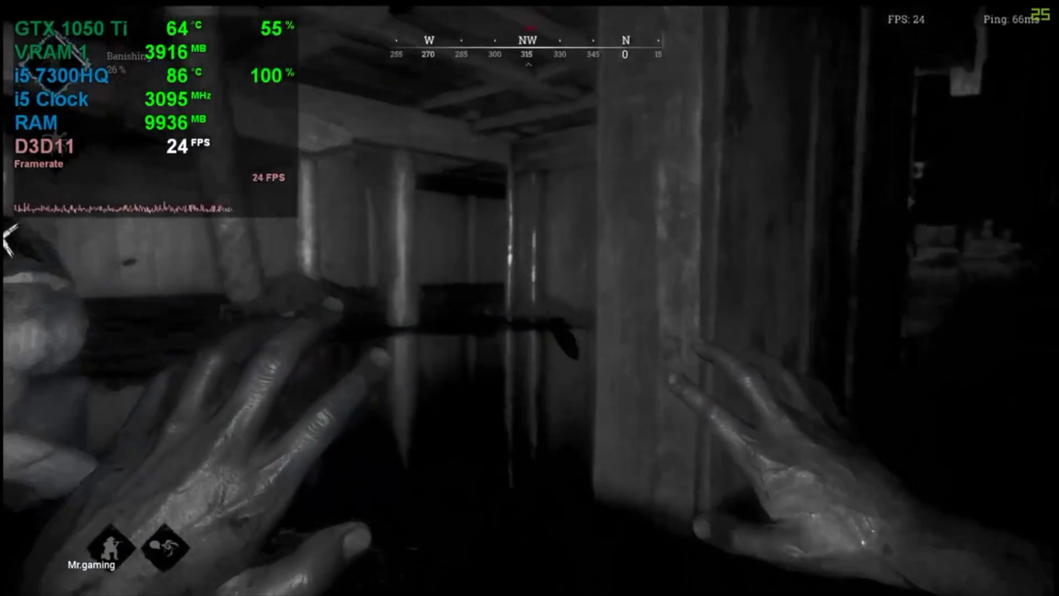
key(w)
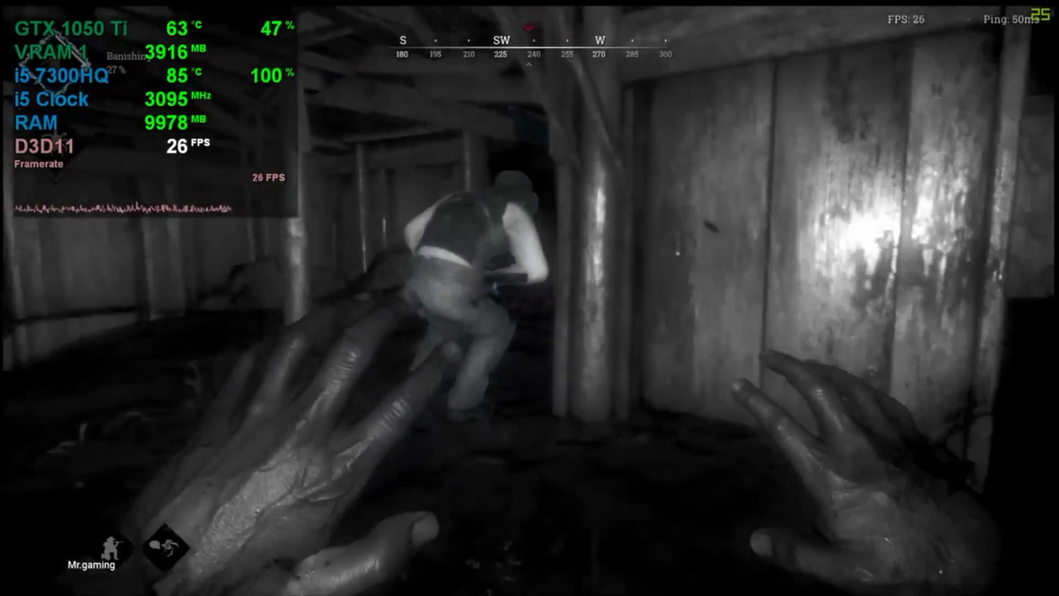
key(w)
key(w)
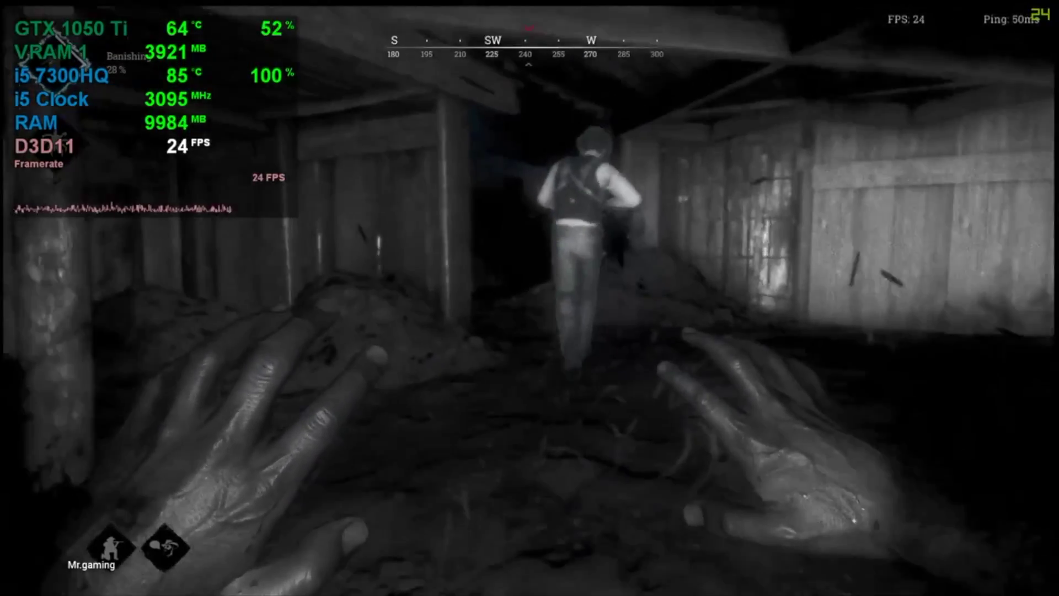
key(1)
key(w)
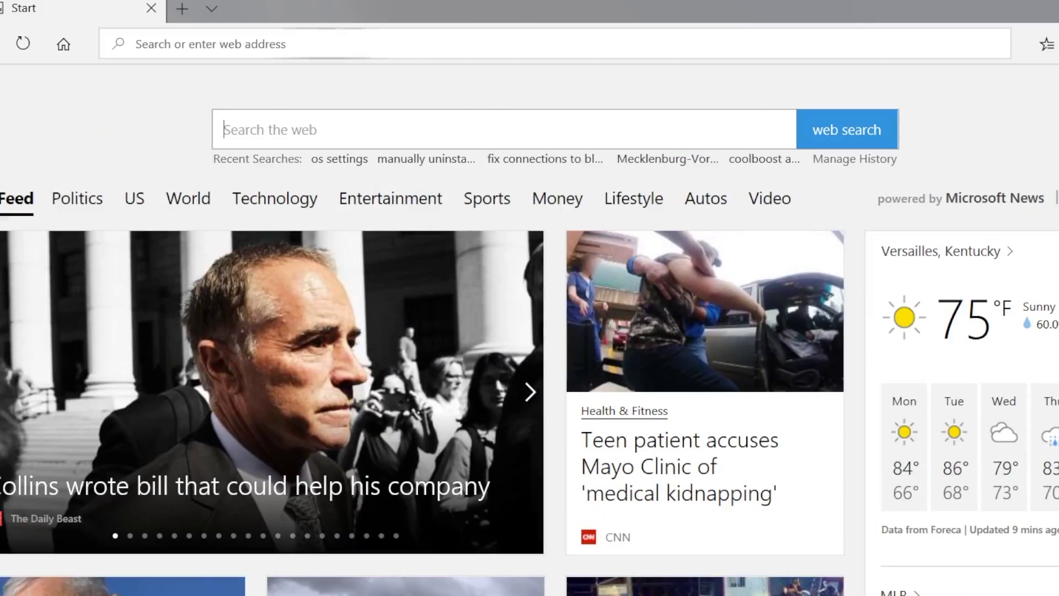
Go to the intel.com website in Edge
text(iny)
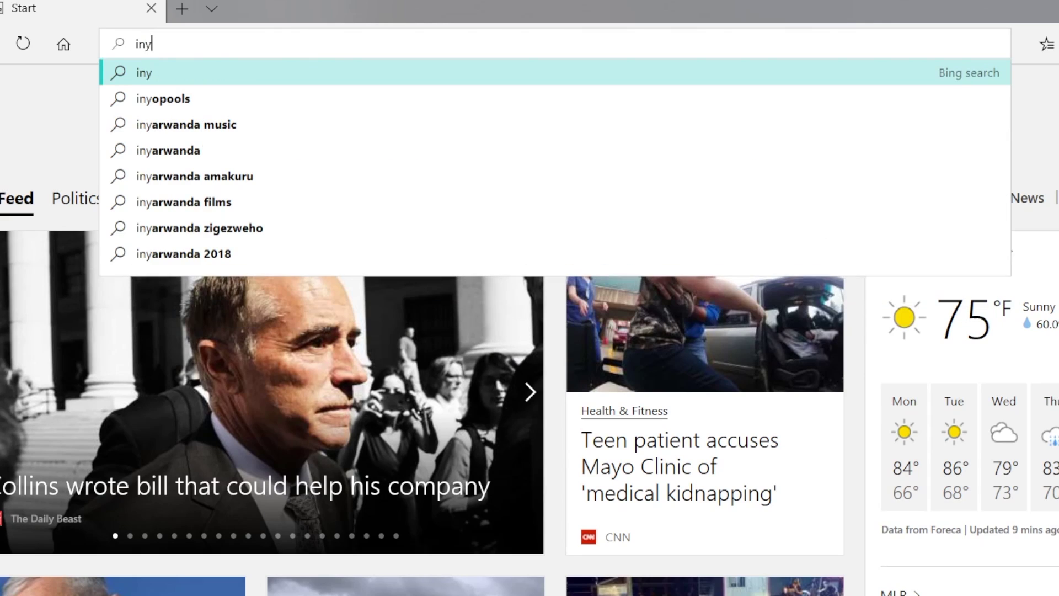
key(BackSpace)
key(BackSpace)
key(BackSpace)
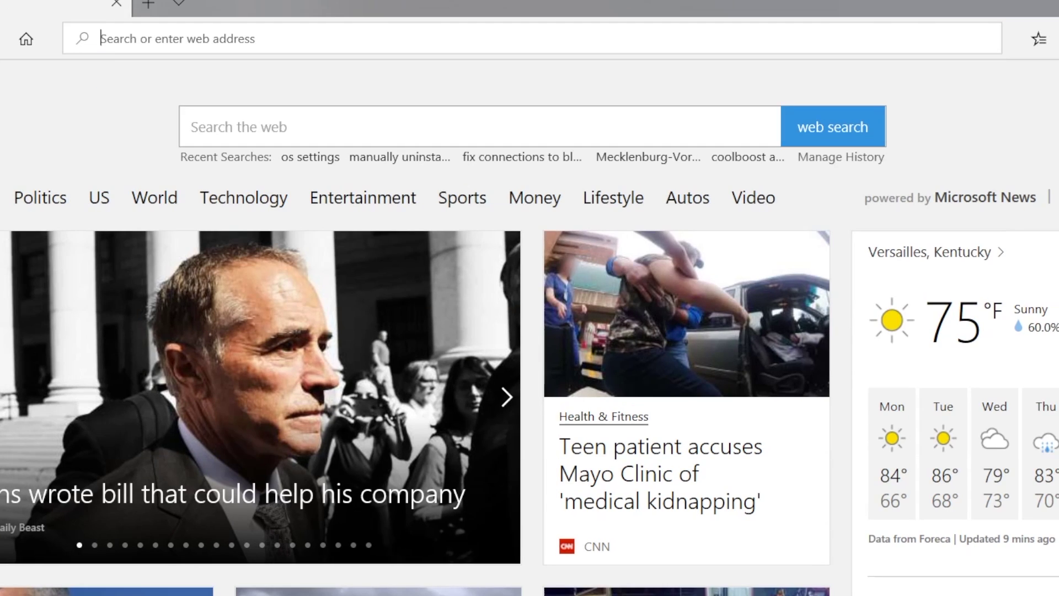
text(intel.com/)
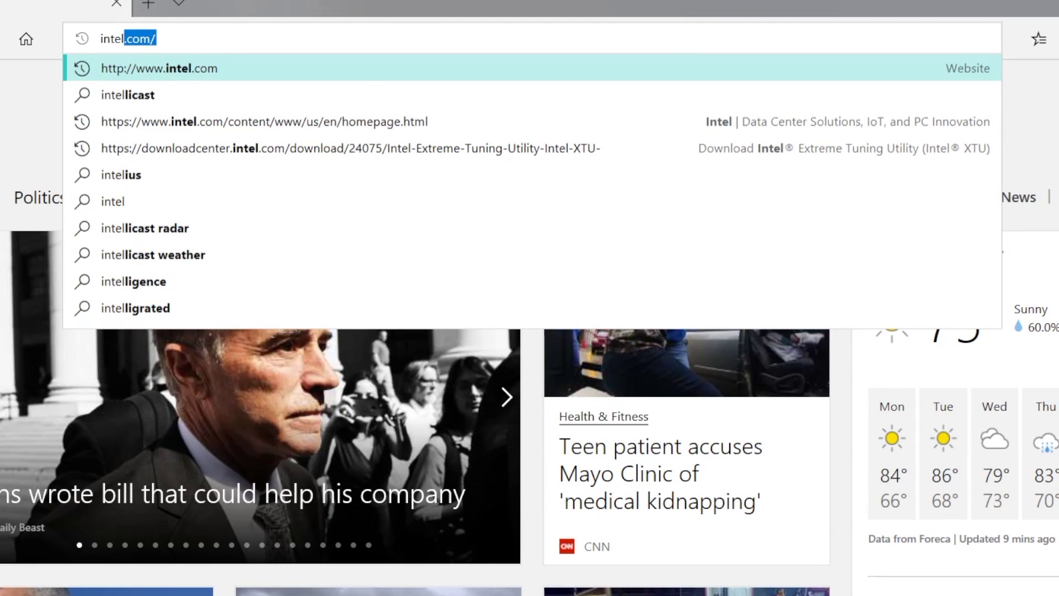
key(Return)
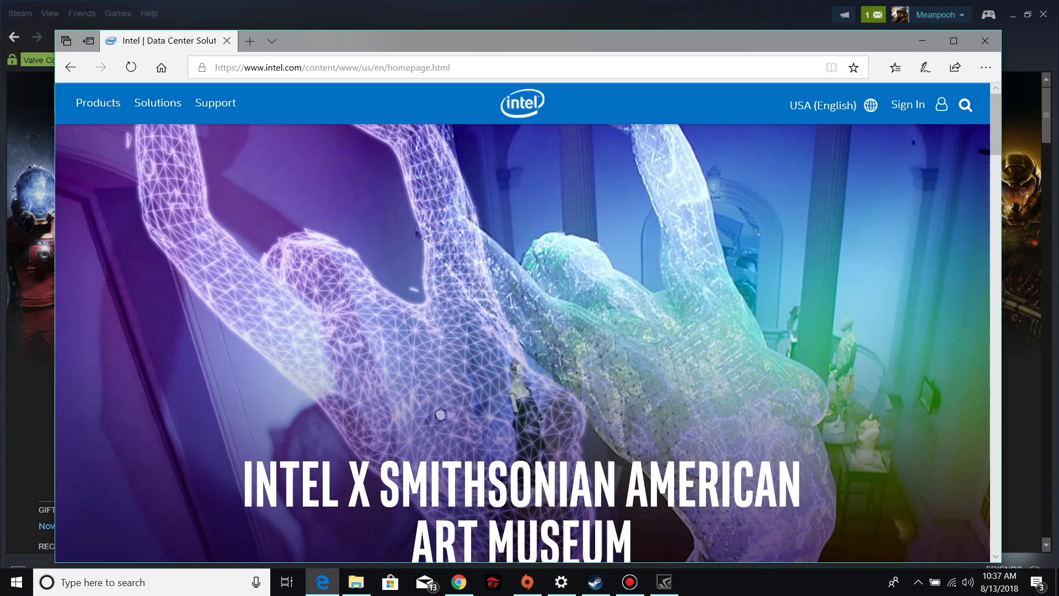
Search the Intel site for xtu and open the XTU 6.4.1.23 download page
click(966, 105)
text(xtu)
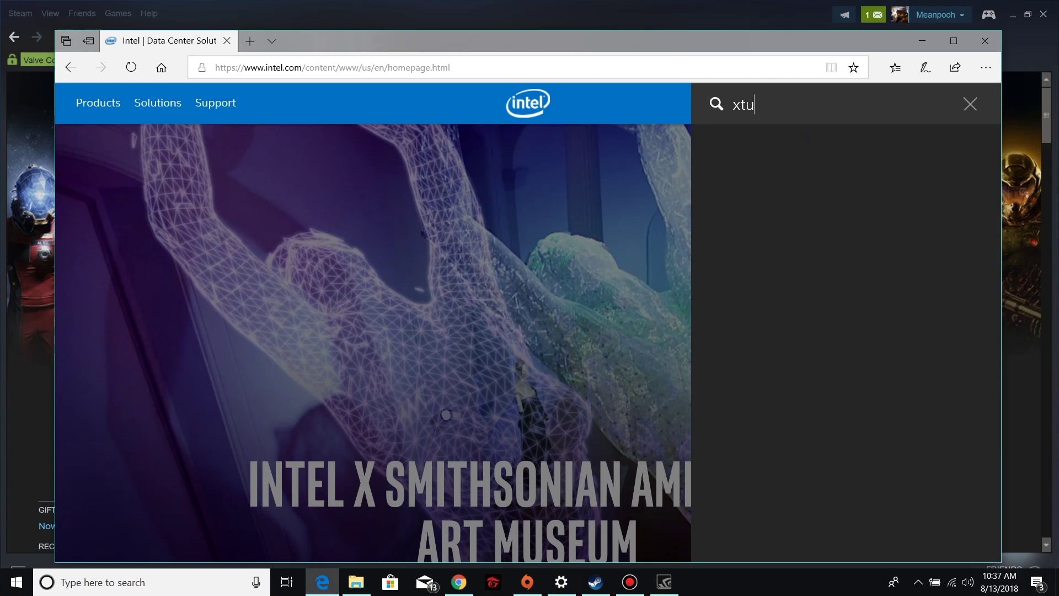
key(Down)
key(Return)
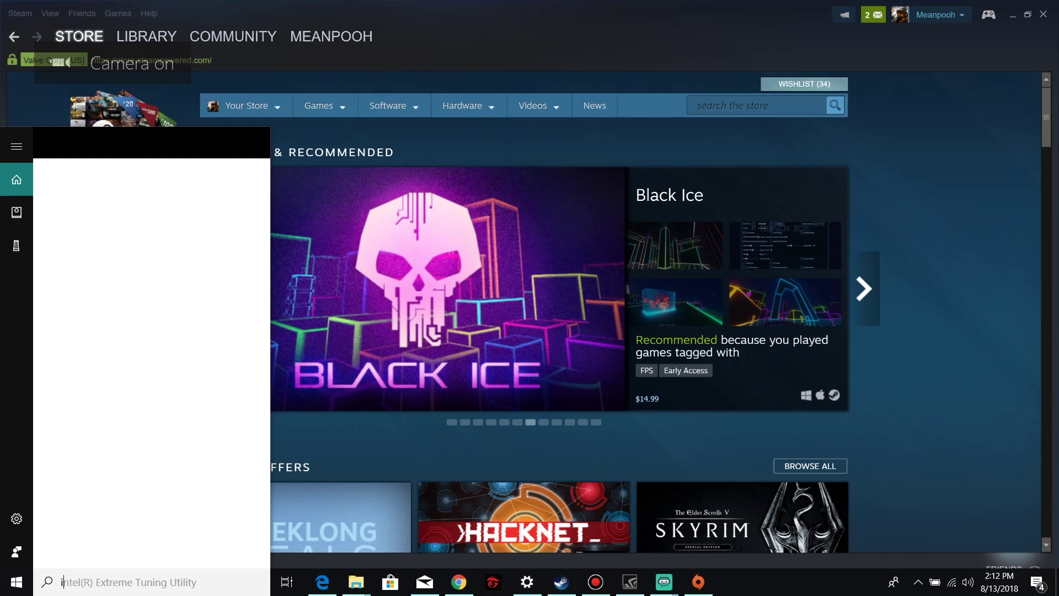
Launch Intel Extreme Tuning Utility, go to Advanced Tuning > Core, and accept the voltage warning
text(in)
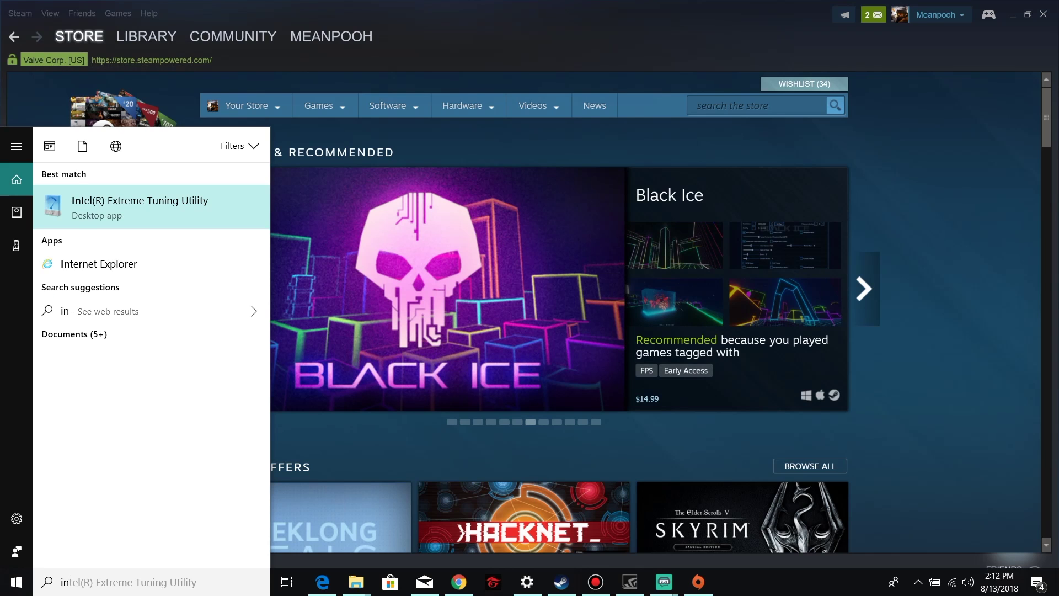
key(Return)
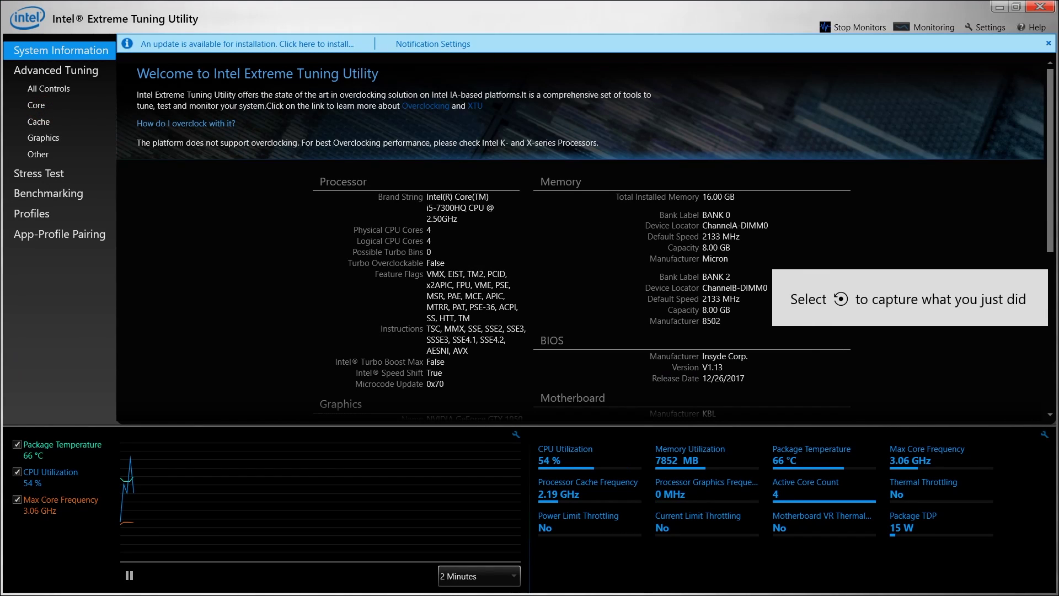
click(36, 105)
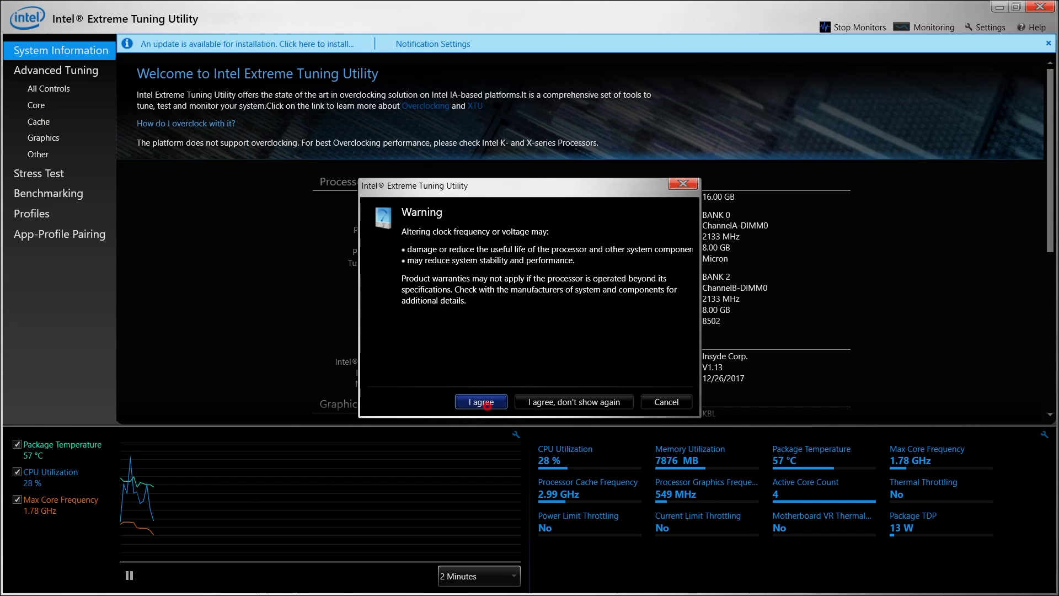
click(481, 402)
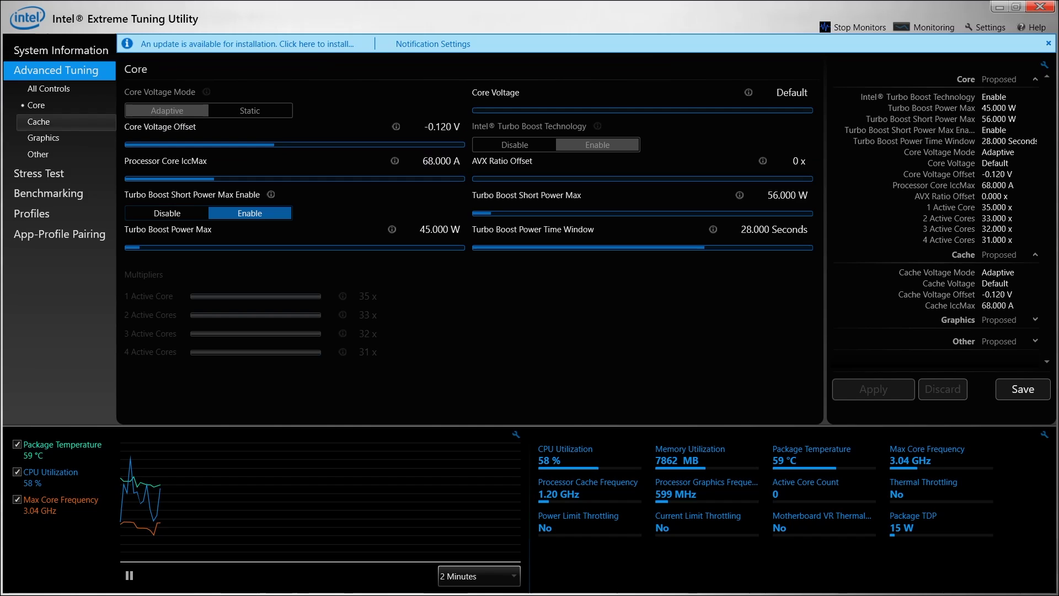
Adjust the Core Voltage Offset slider to -0.050 V and apply it
click(32, 104)
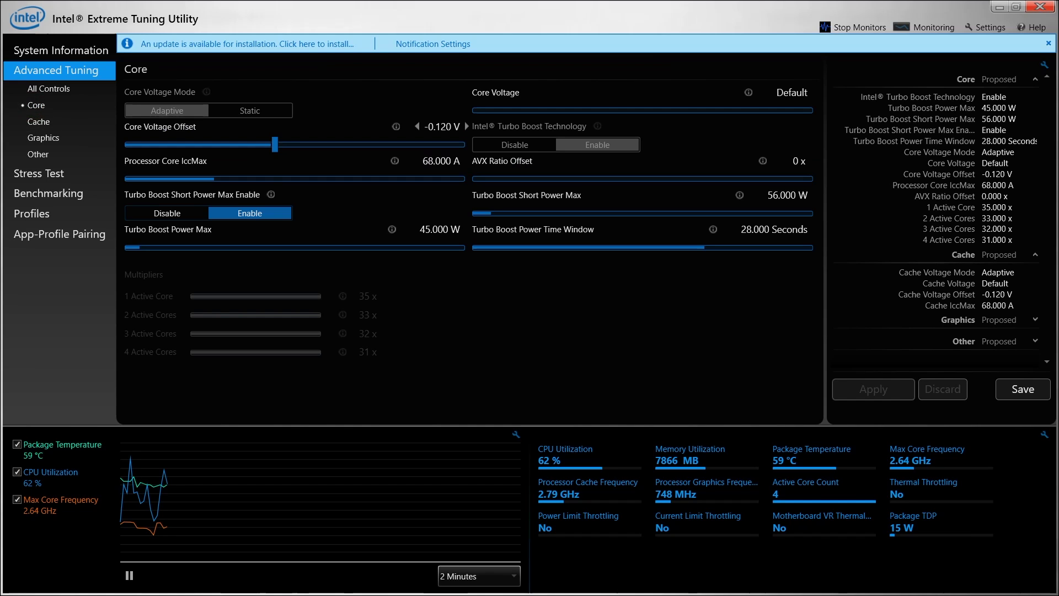
drag(275, 146, 269, 145)
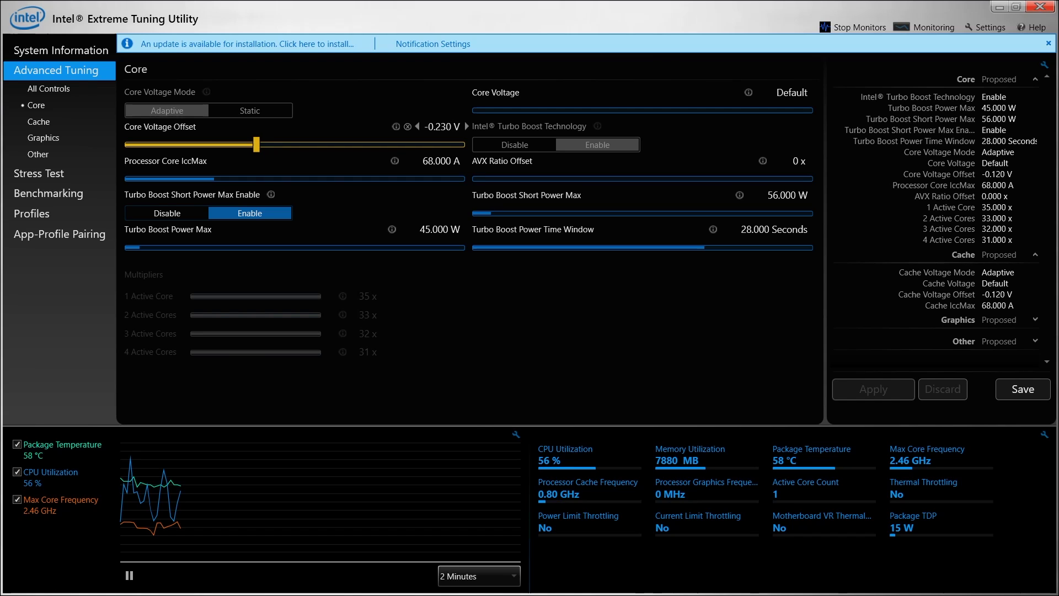
key(Left)
key(Left)
key(Left)
key(Left)
key(Left)
key(Left)
key(Left)
key(Left)
key(Left)
key(Left)
key(Left)
key(Right)
key(Right)
key(Right)
key(Right)
key(Right)
key(Right)
key(Right)
key(Right)
key(Right)
key(Right)
key(Right)
key(Right)
key(Right)
key(Right)
key(Right)
key(Right)
key(Right)
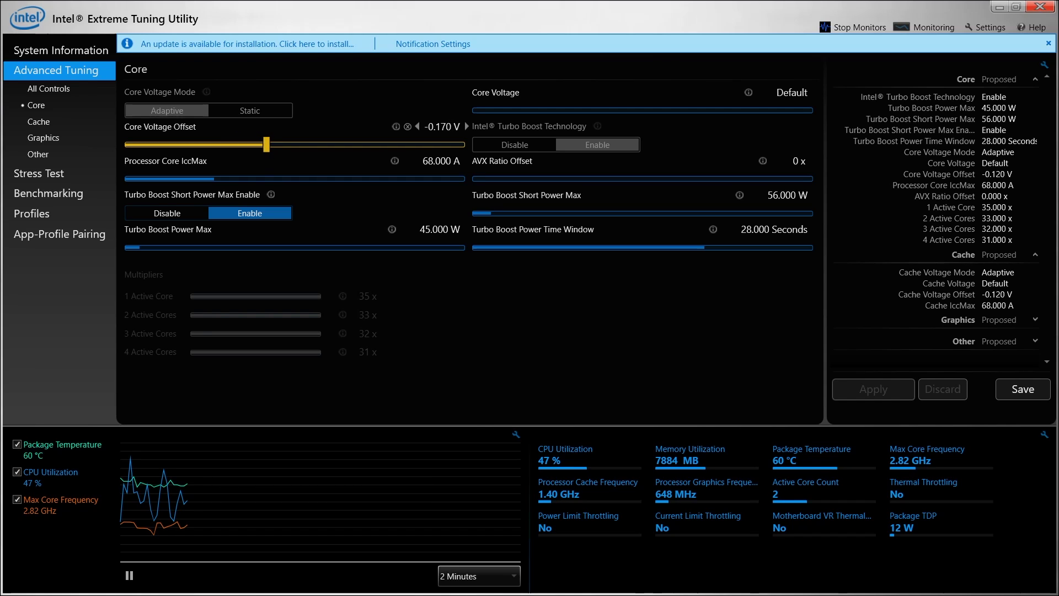
key(Right)
key(Right)
key(Right)
key(Left)
key(Left)
key(Left)
key(Left)
key(Left)
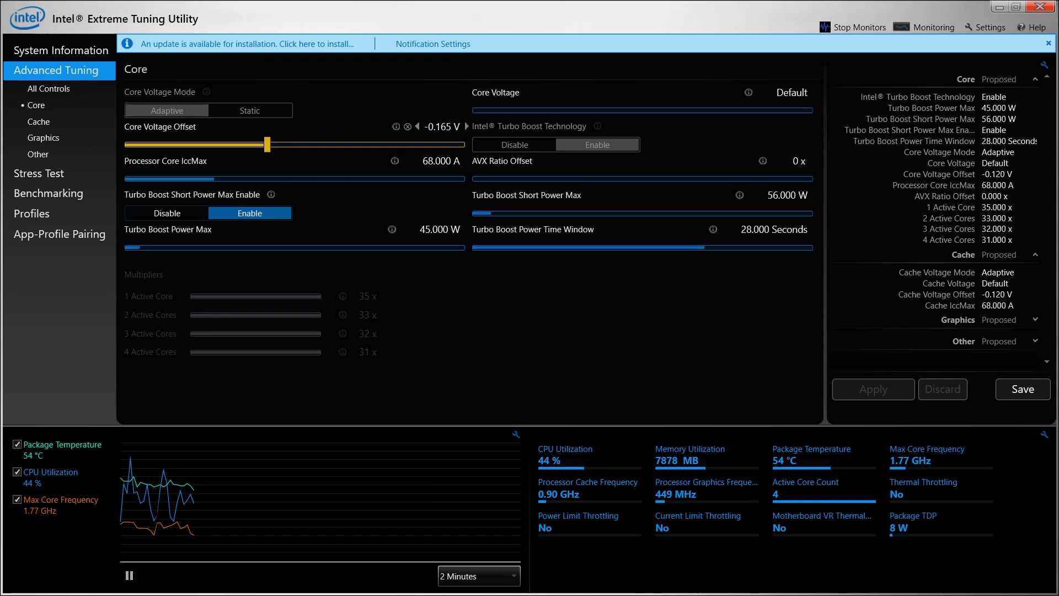
key(Right)
key(Right)
key(Right)
key(Right)
key(Right)
key(Right)
key(Right)
key(Right)
key(Right)
key(Right)
key(Right)
key(Right)
key(Right)
key(Right)
key(Right)
key(Right)
key(Right)
key(Right)
key(Right)
key(Right)
key(Right)
key(Right)
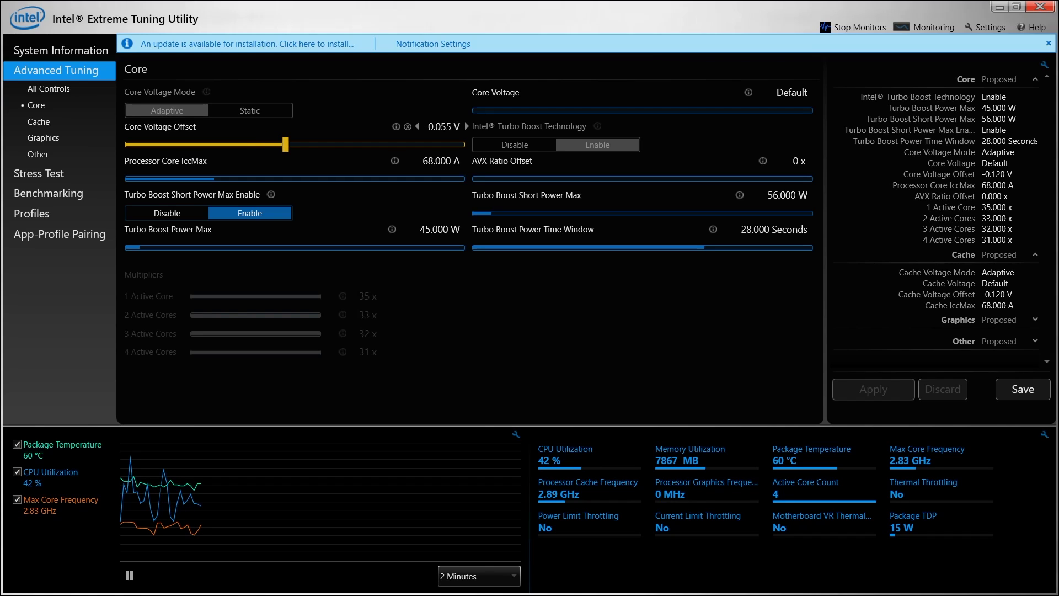
key(Right)
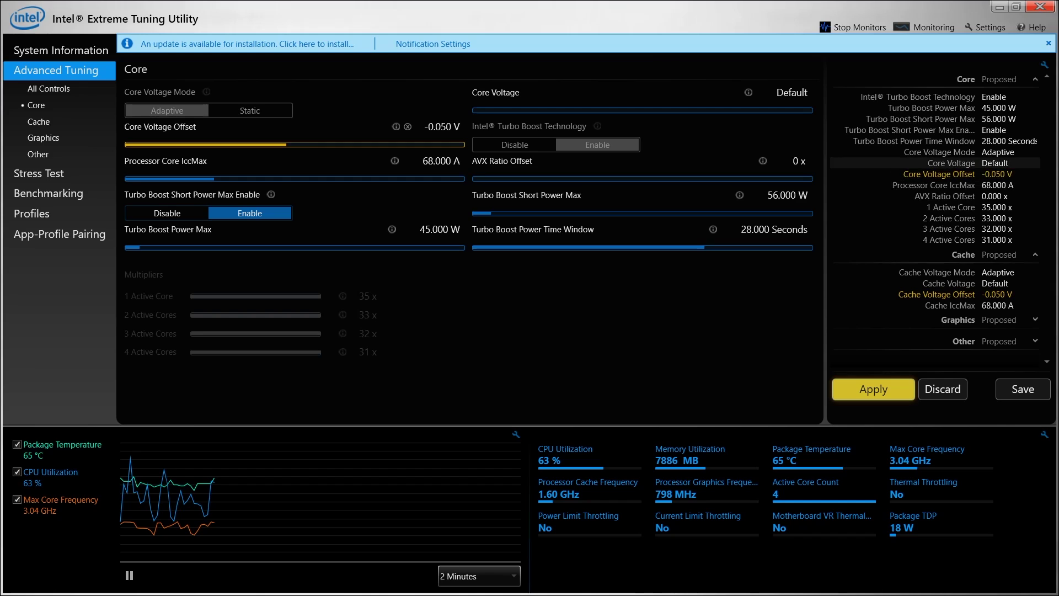
click(881, 389)
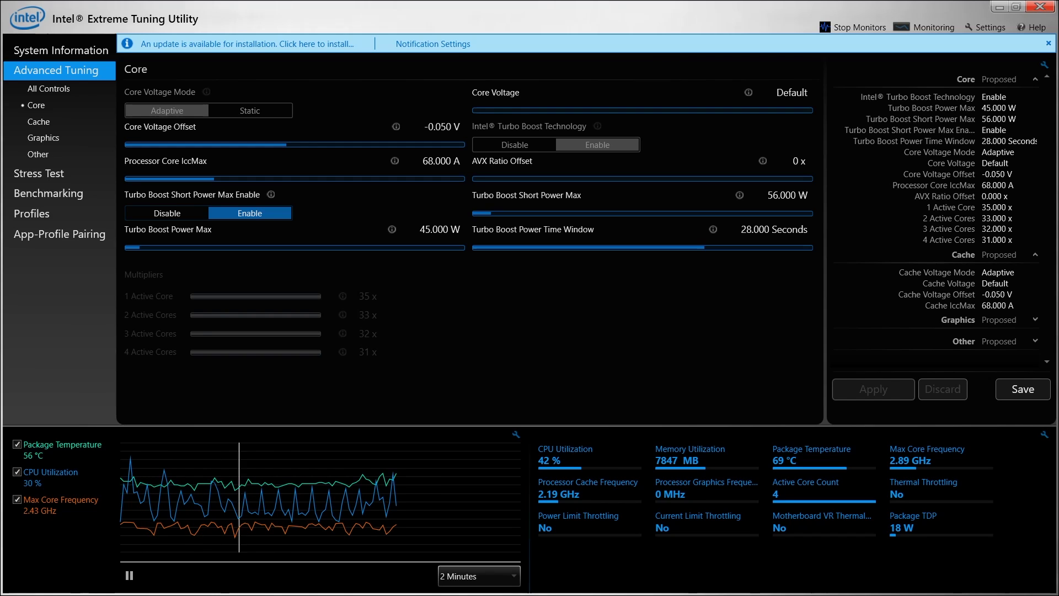
Run the CPU stress test at -0.050 V, then return to the Core tuning page
click(48, 194)
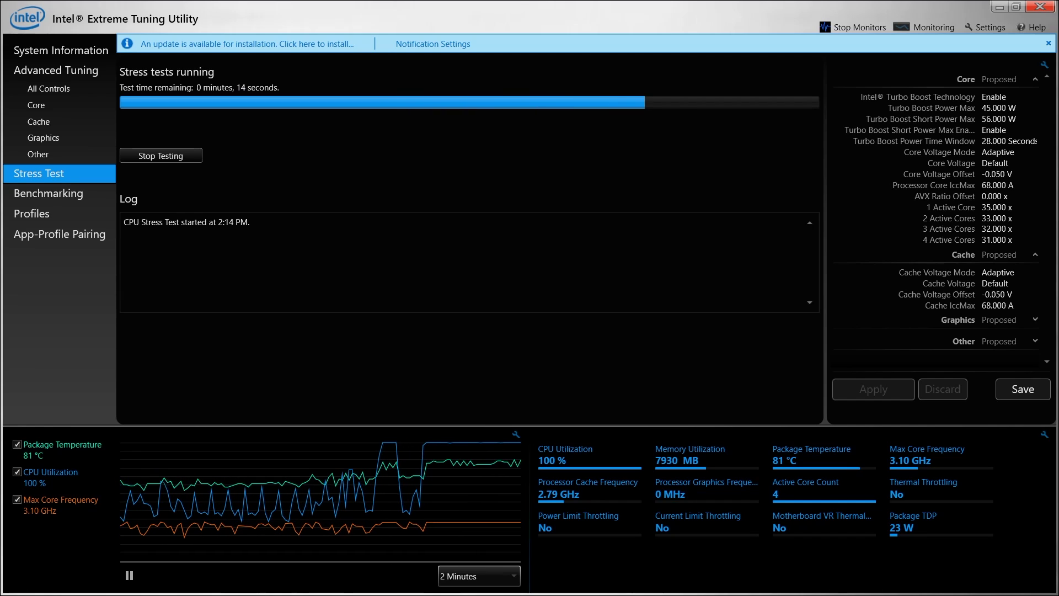
click(49, 193)
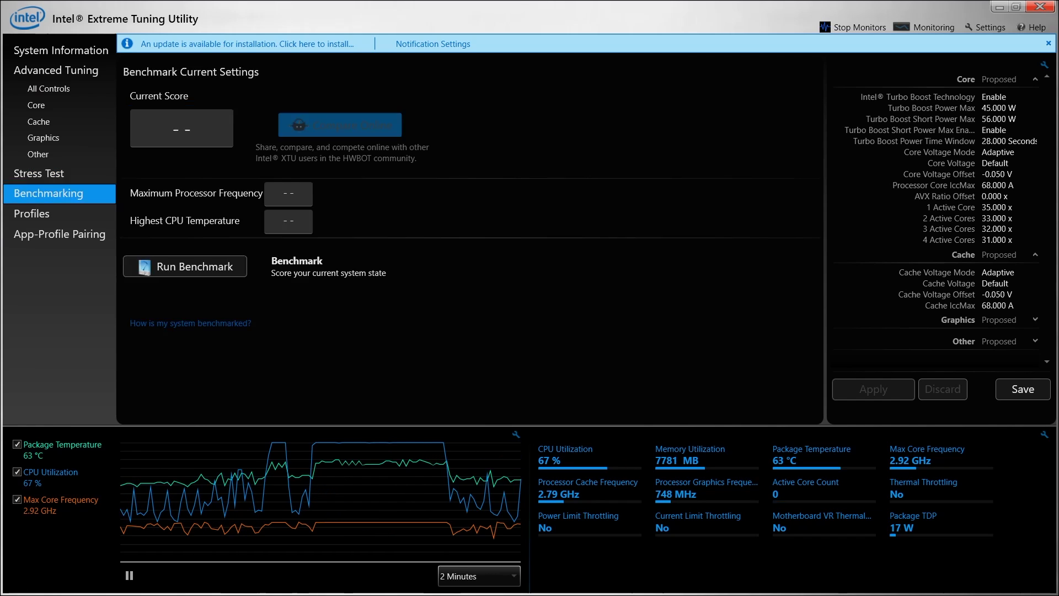
click(36, 105)
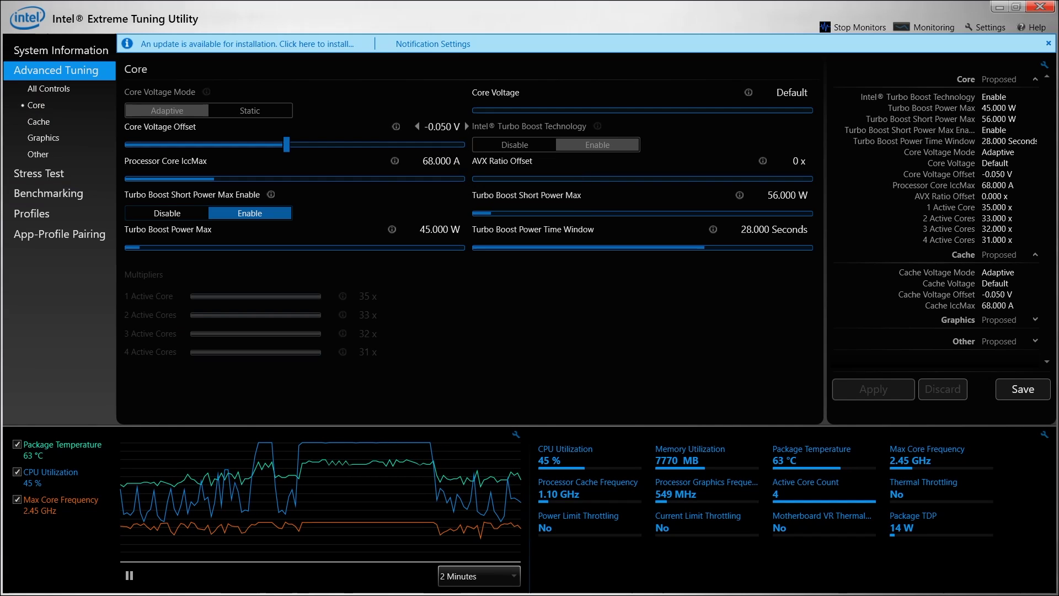
Apply a -0.120 V core voltage offset and start a one-minute CPU stress test
drag(287, 145, 275, 144)
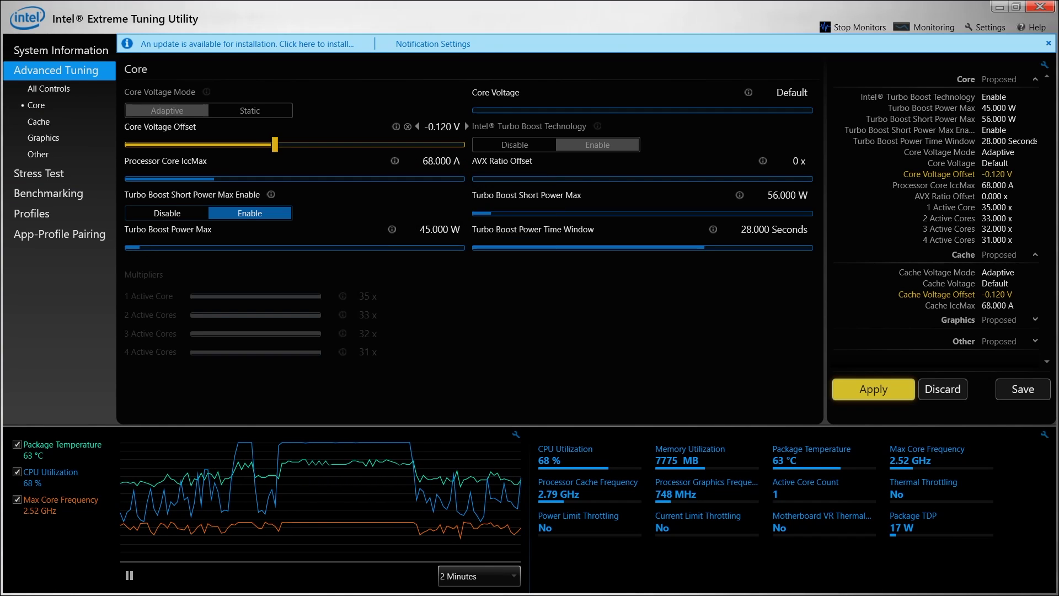
click(870, 390)
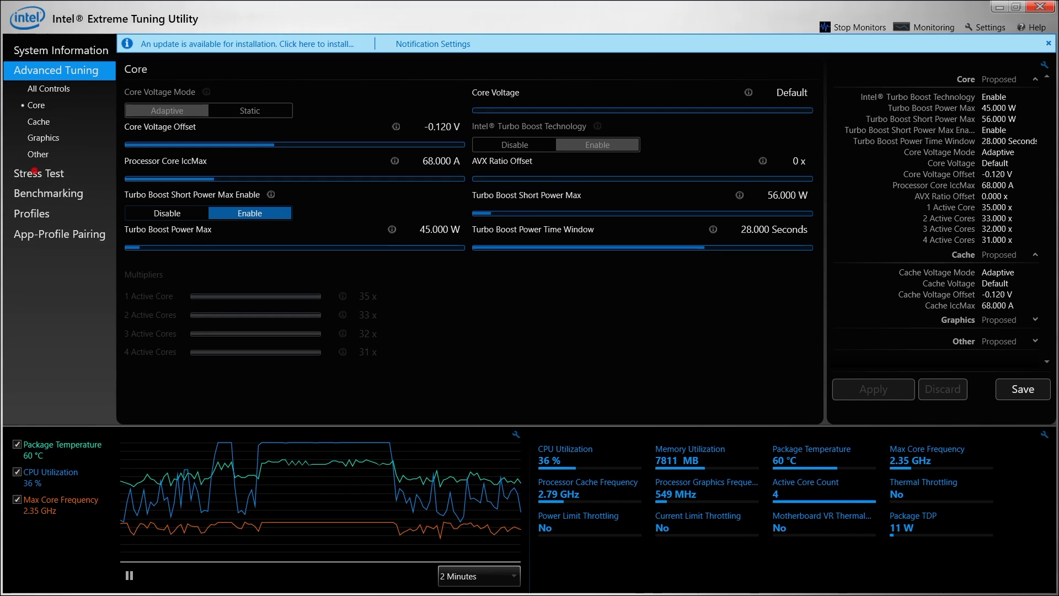
click(38, 173)
click(172, 168)
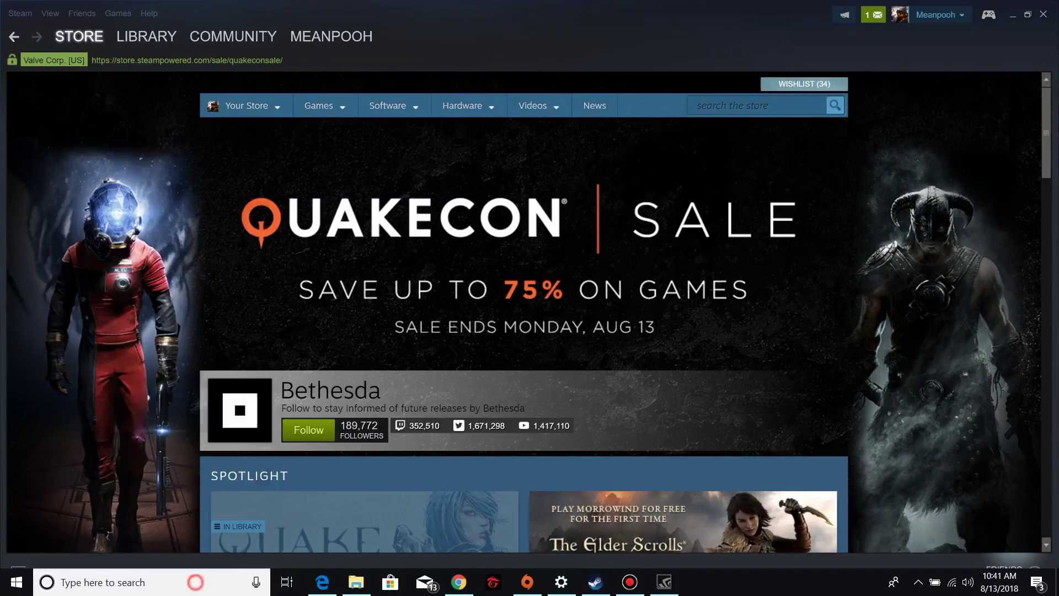
Search Windows for 'ace' to find Acer Quick Access
key(super+s)
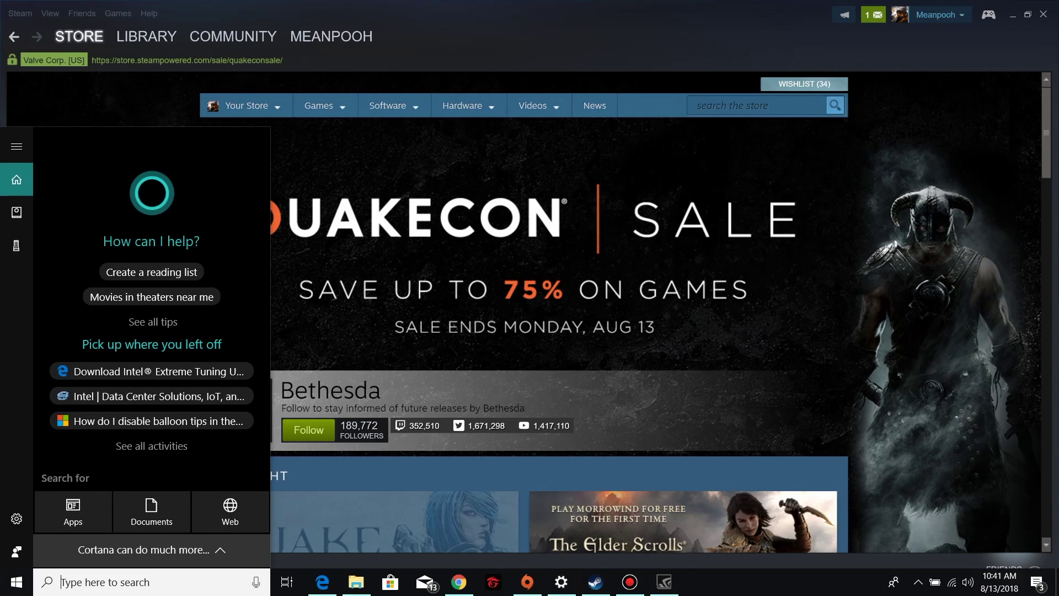
text(ace)
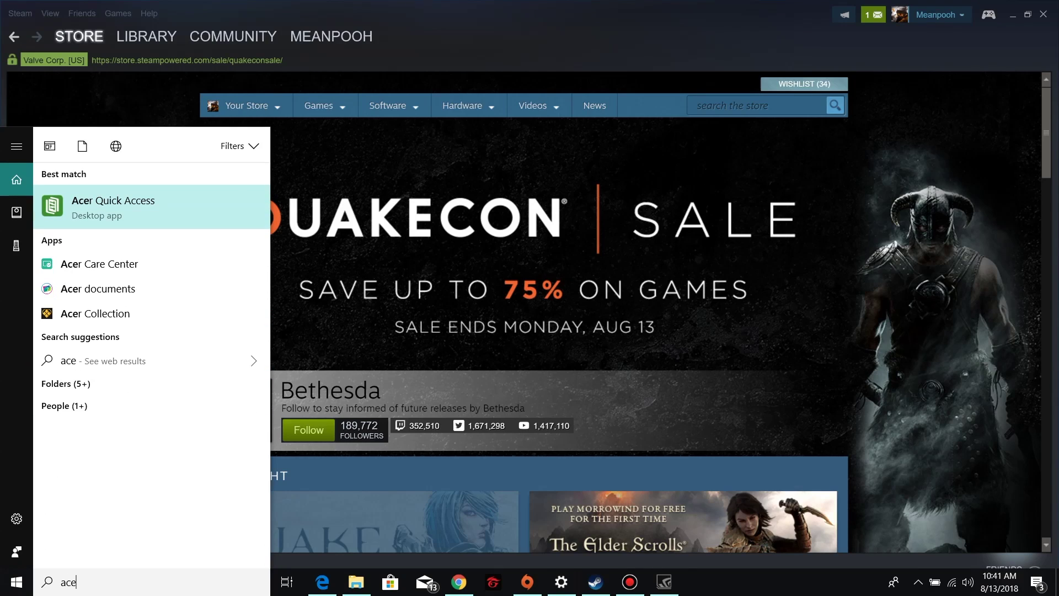
Launch Acer Quick Access, switch CoolBoost on, and close the window
click(137, 202)
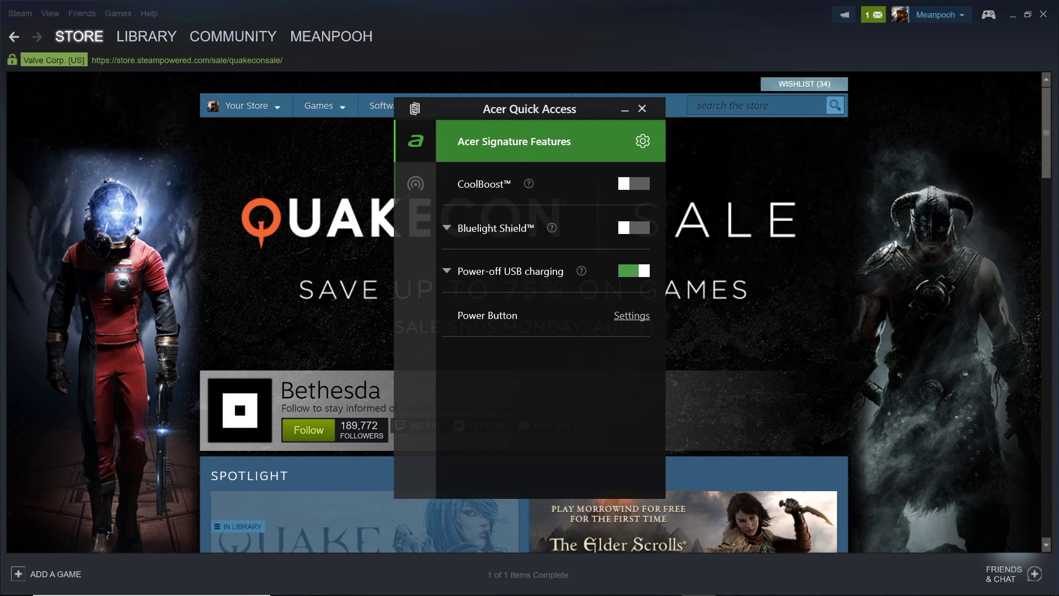
click(630, 183)
mouse_move(529, 183)
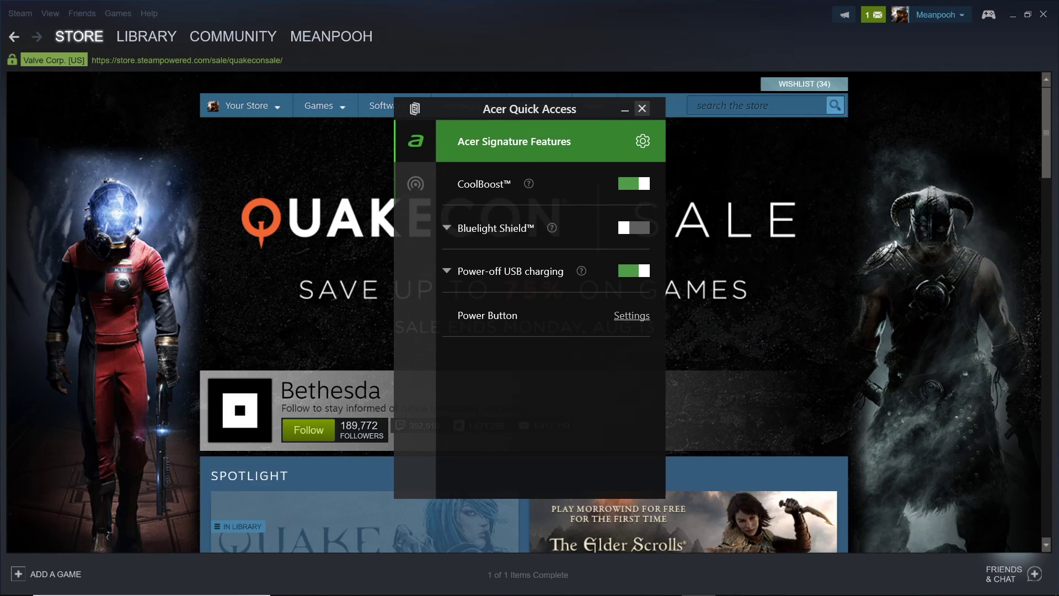
click(642, 108)
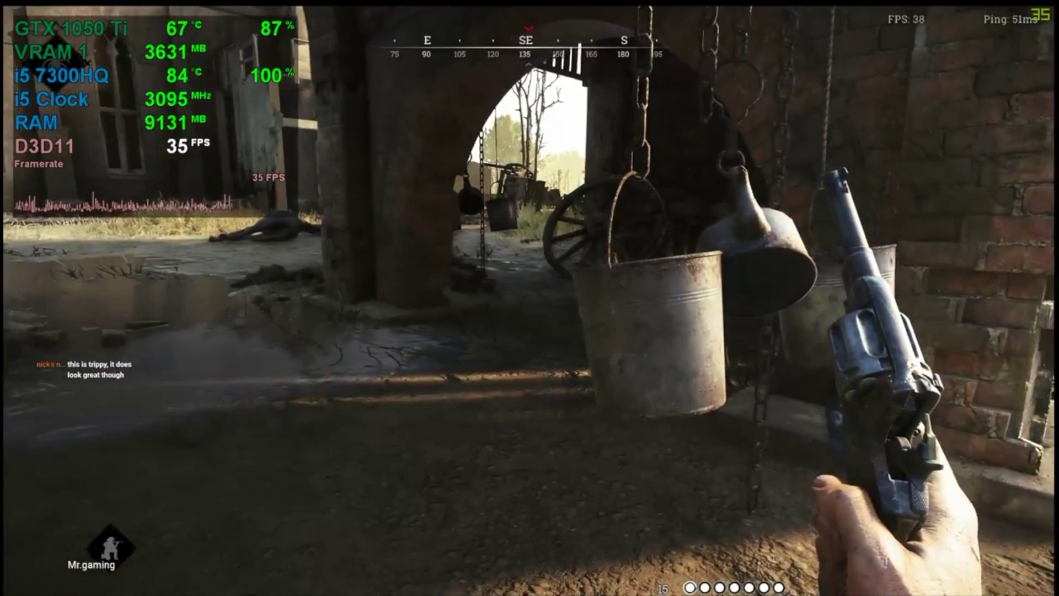
Walk forward under the village arch and switch into Dark Sight
key(w)
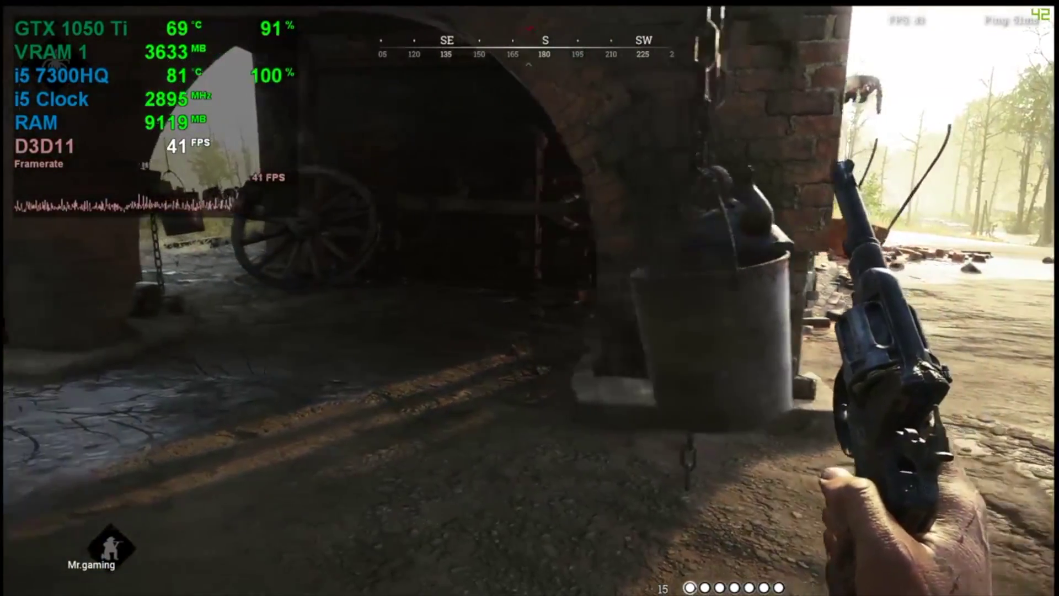
mouse_move(530, 298)
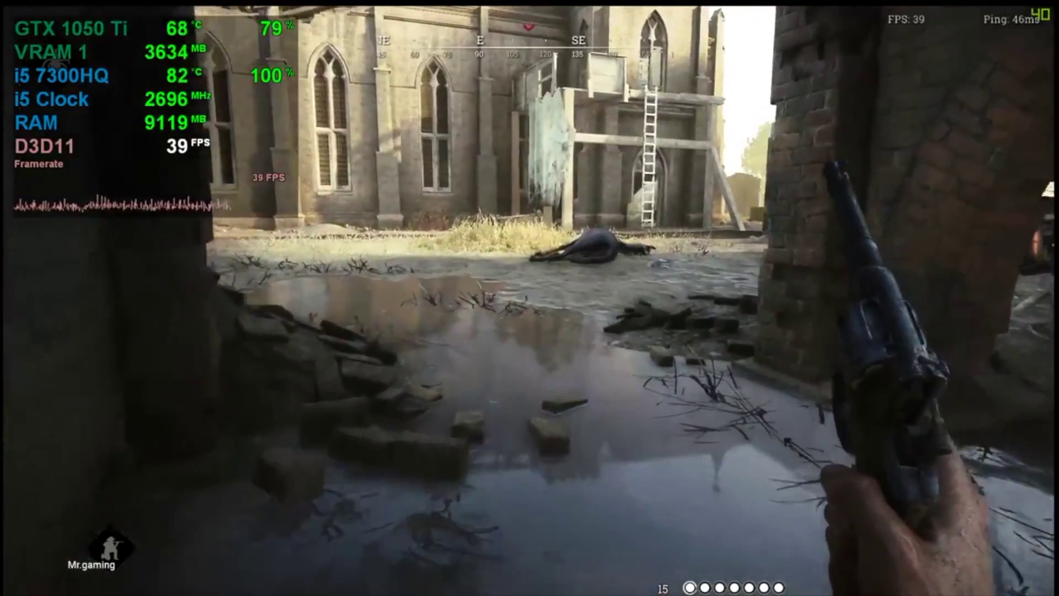
key(e)
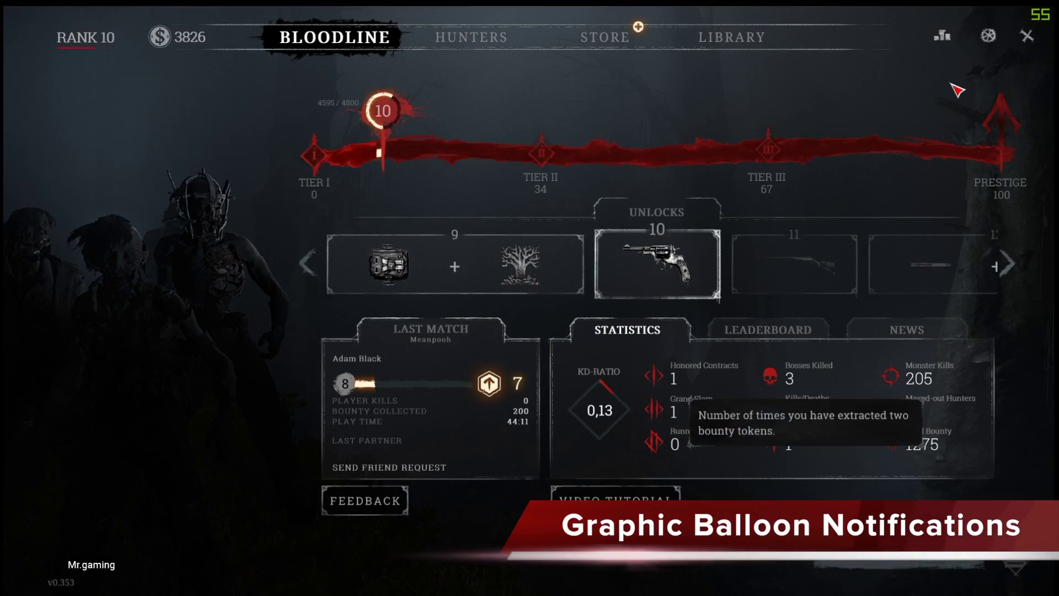
Open Hunt: Showdown's Graphics options from the main-menu settings gear
click(988, 36)
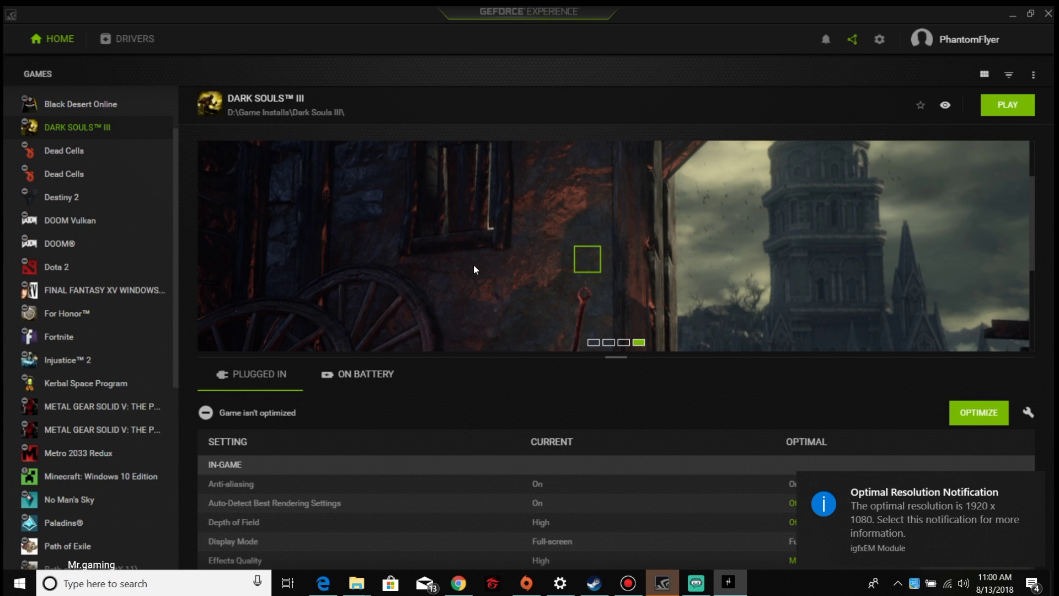
Open the Intel HD Graphics Control Panel from its hidden system tray icon
right_click(916, 583)
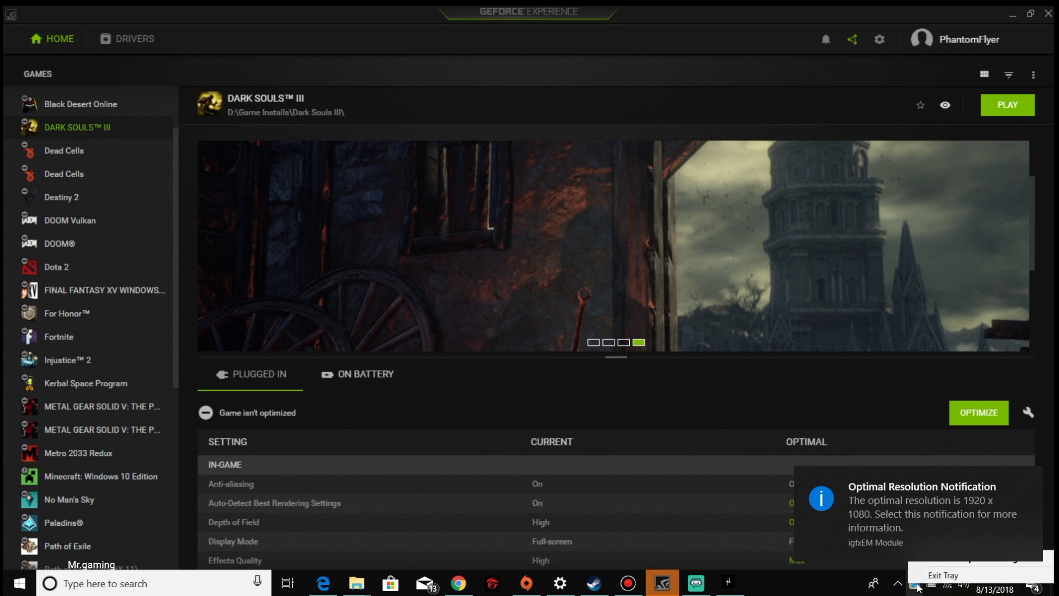
click(826, 589)
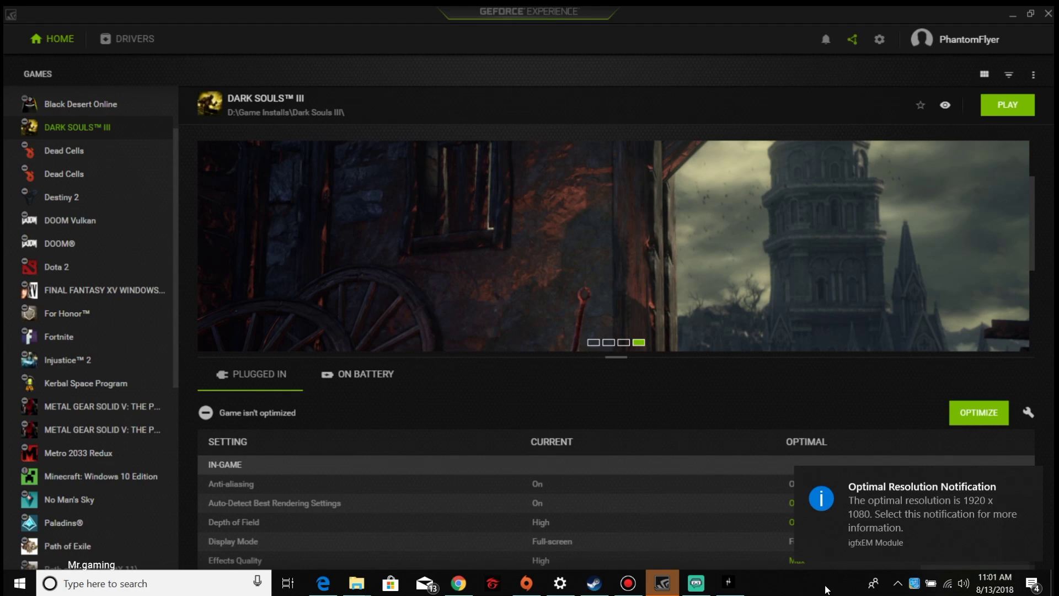
click(914, 584)
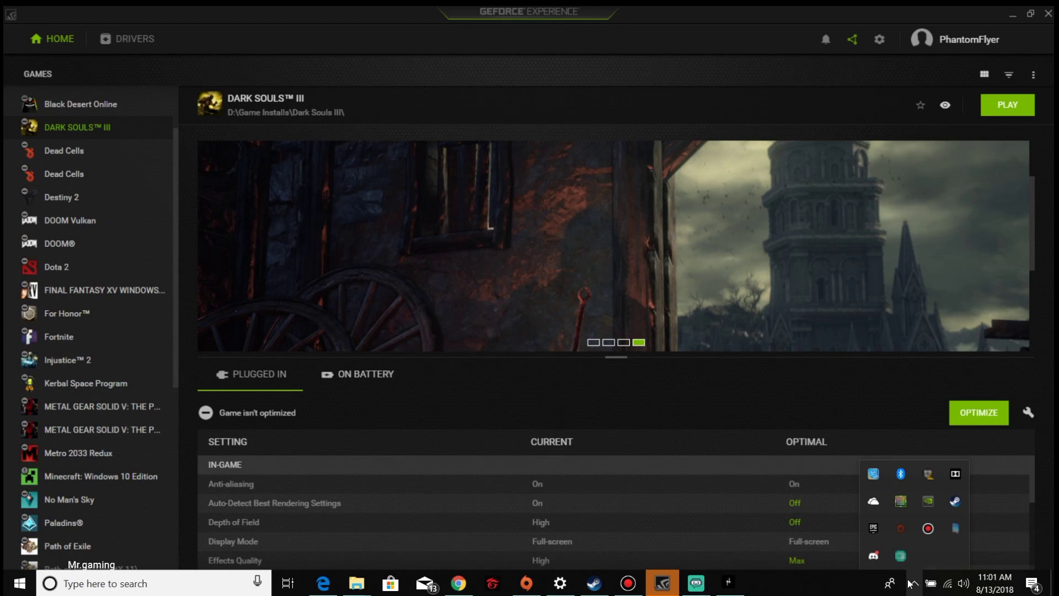
right_click(872, 478)
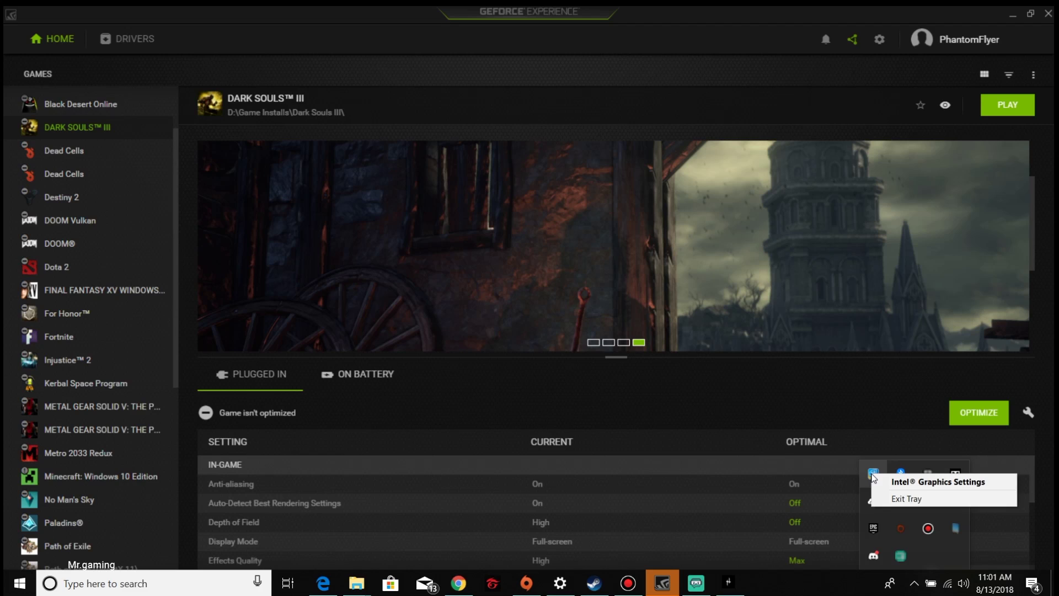
click(896, 483)
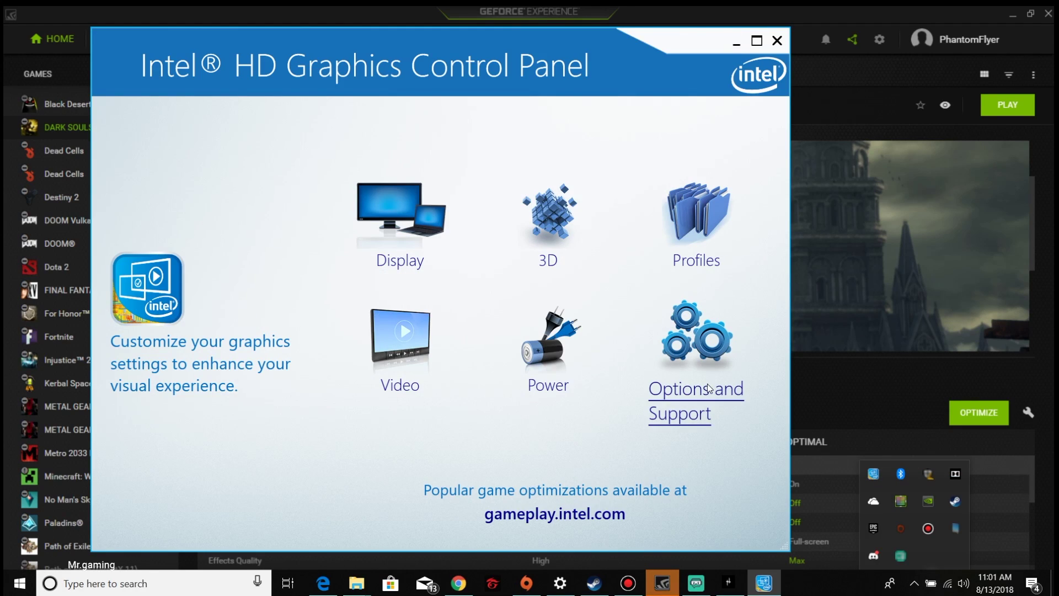
Set Balloon Notifications to Disable in Options and Support > Preferences, apply, and keep the settings
click(705, 393)
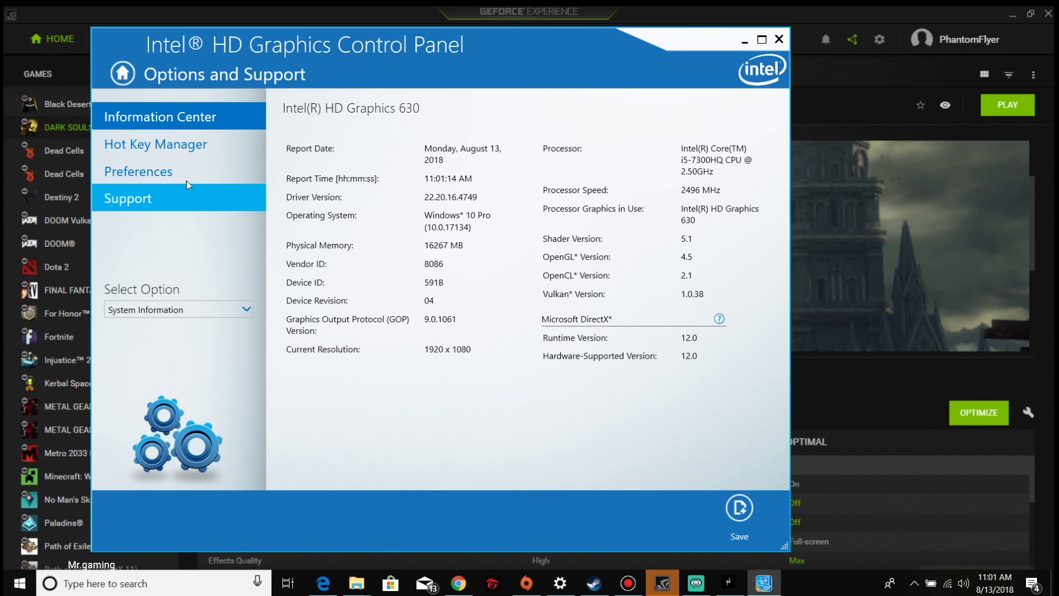
click(138, 173)
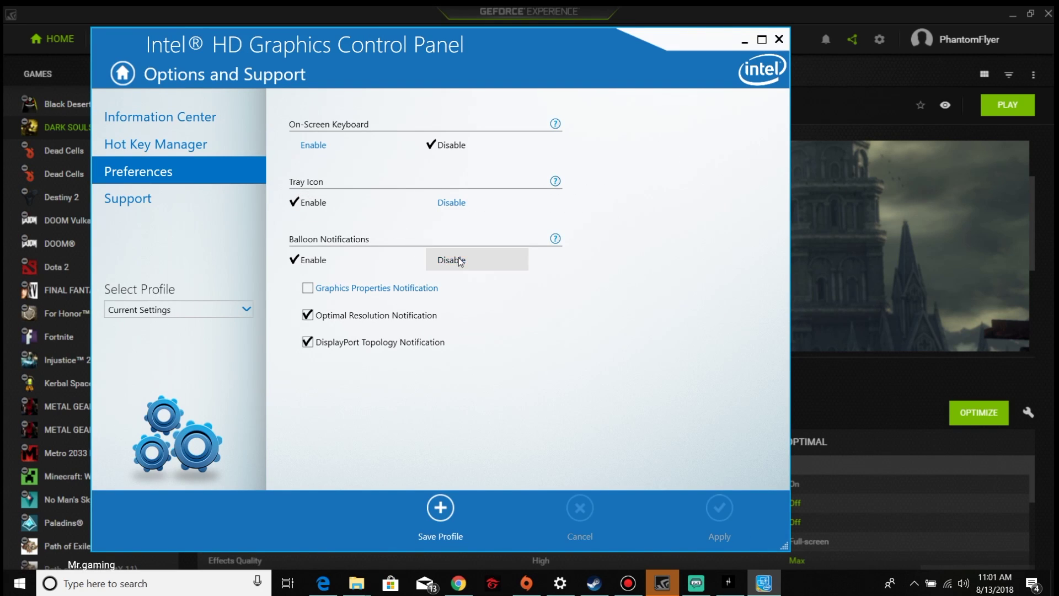
click(460, 262)
click(727, 508)
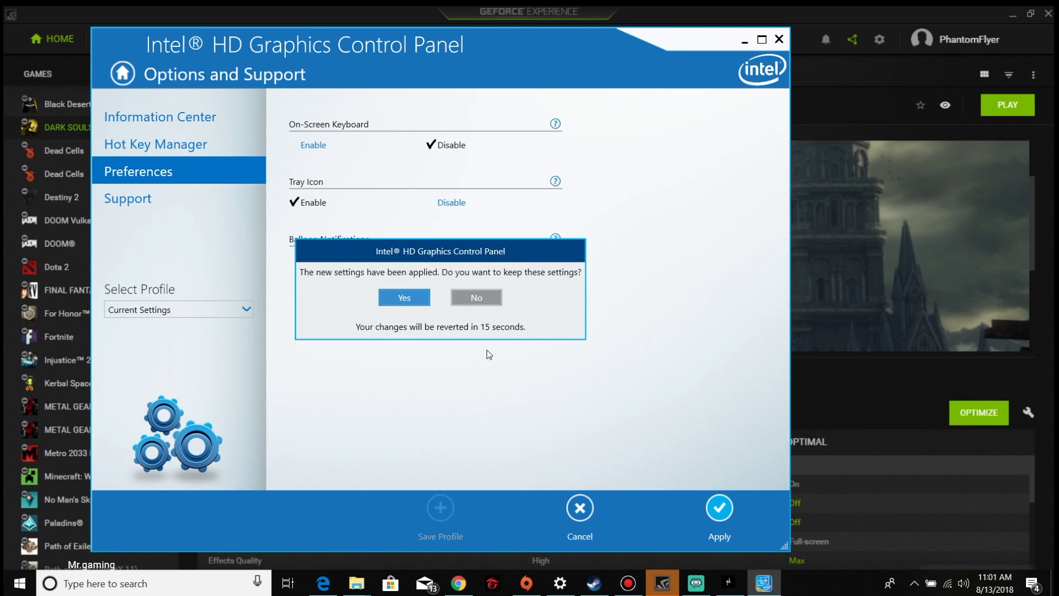
click(415, 301)
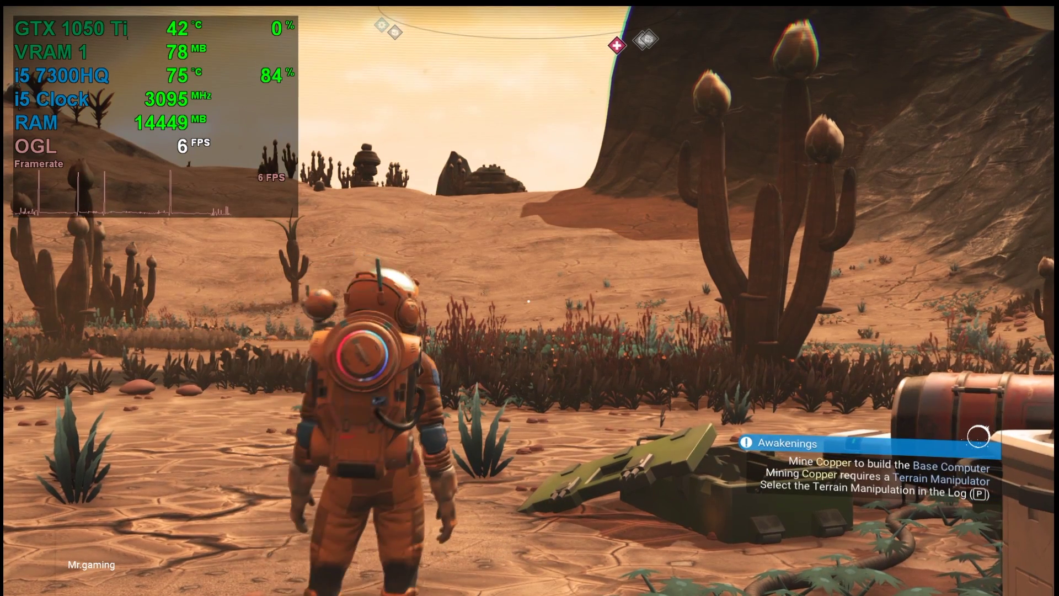
Walk the astronaut forward across the desert while the overlay shows about 6 FPS
key(w)
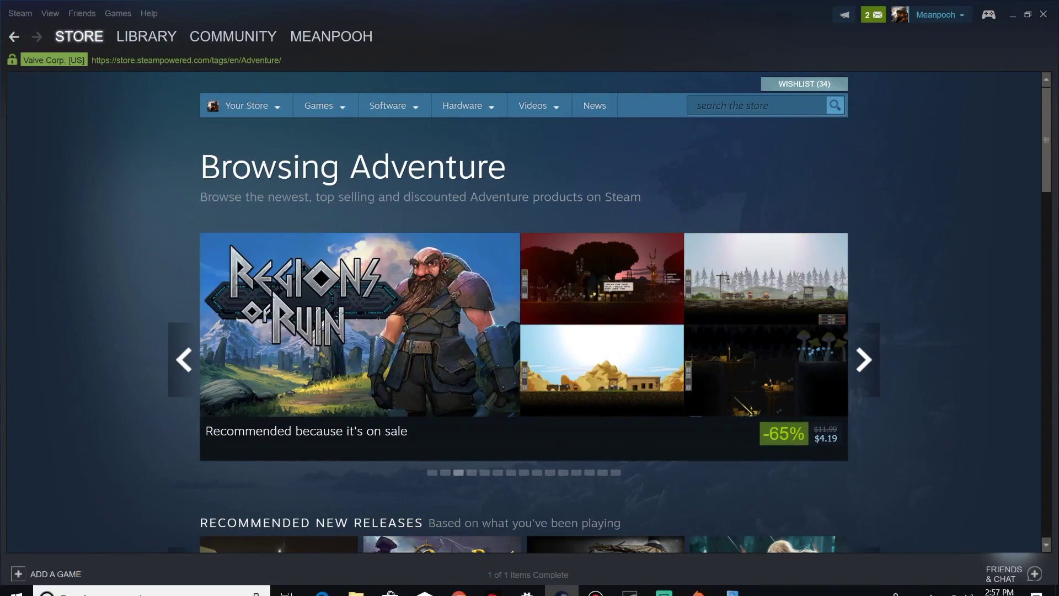
Launch the NVIDIA Control Panel from the hidden tray icons
click(918, 582)
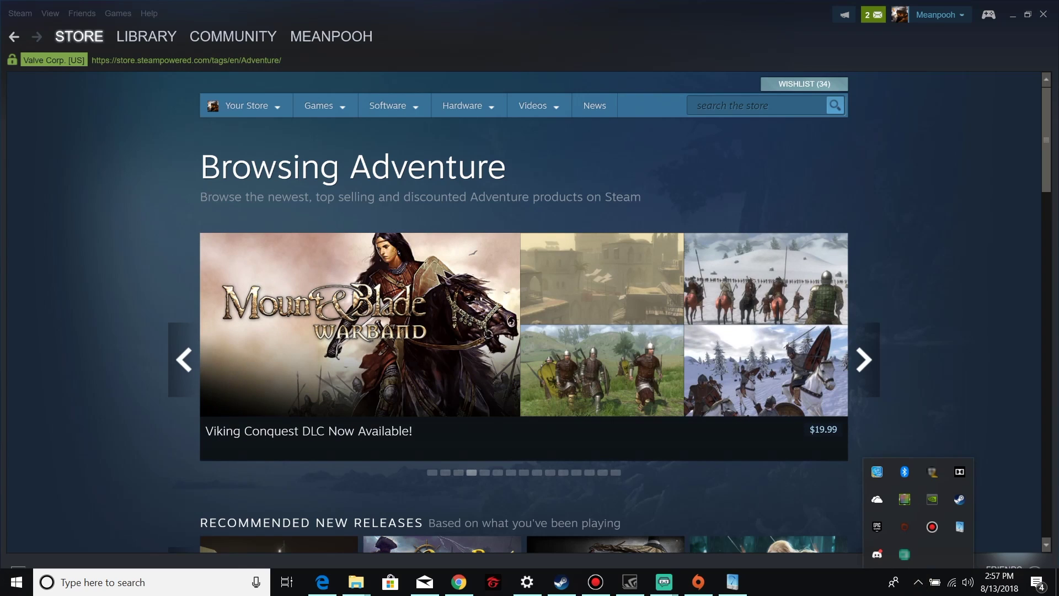
right_click(932, 499)
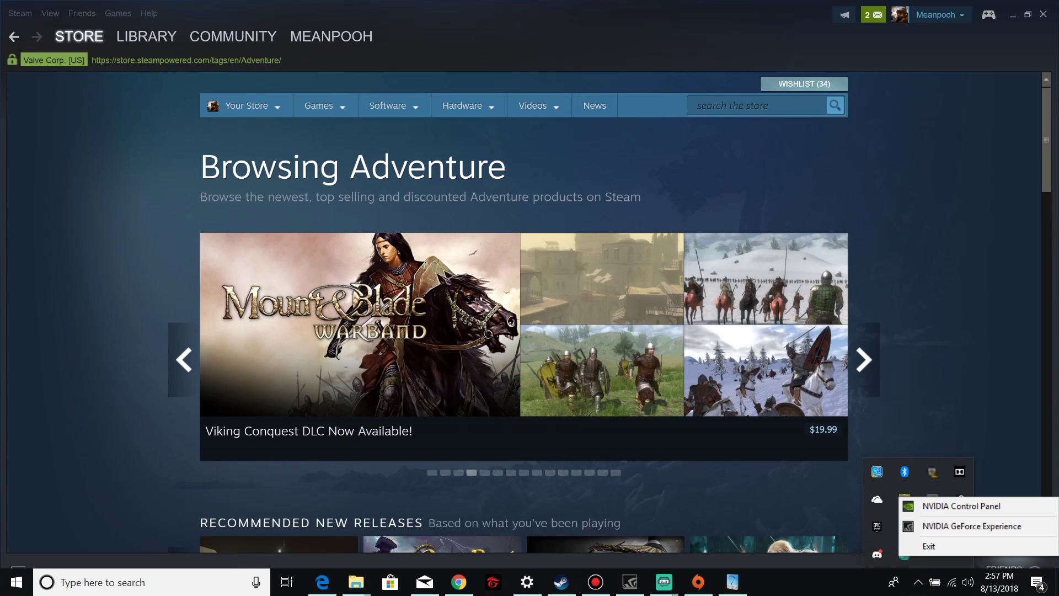
click(961, 506)
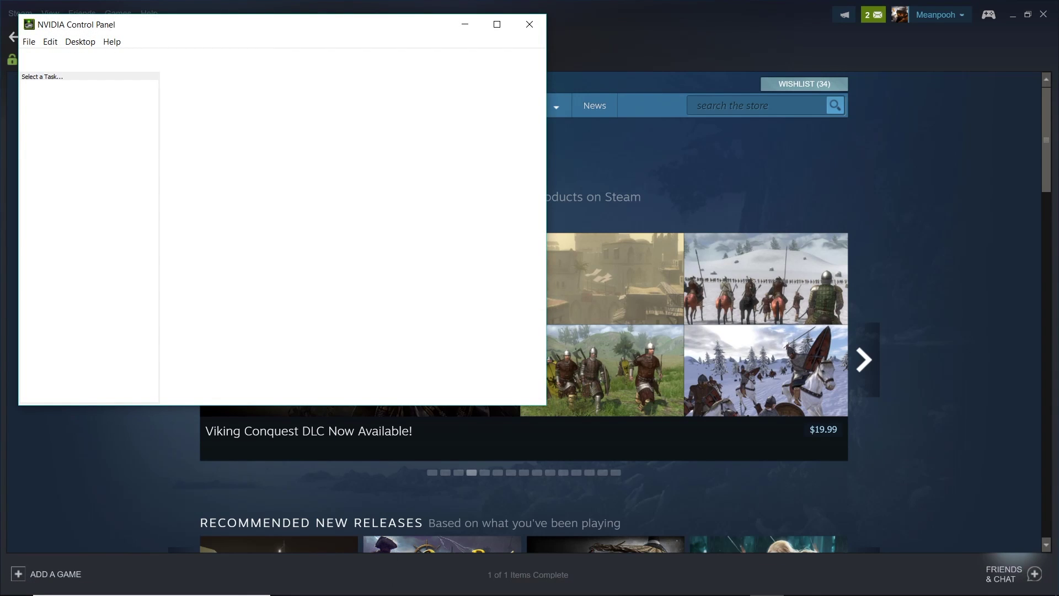
Assign nms.exe the High-performance NVIDIA processor under Manage 3D settings > Program Settings and apply
click(71, 111)
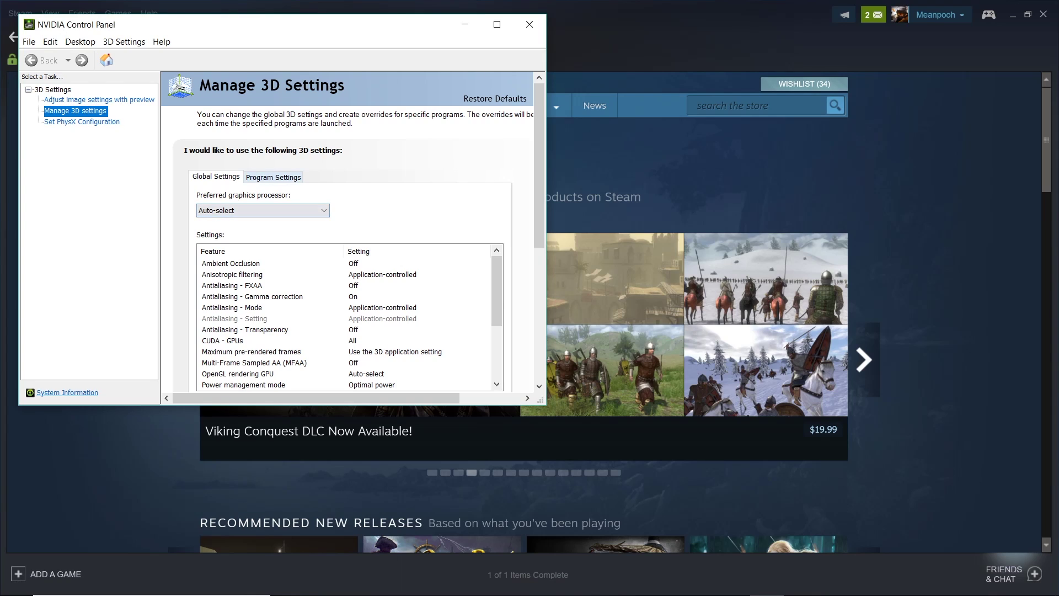
click(260, 178)
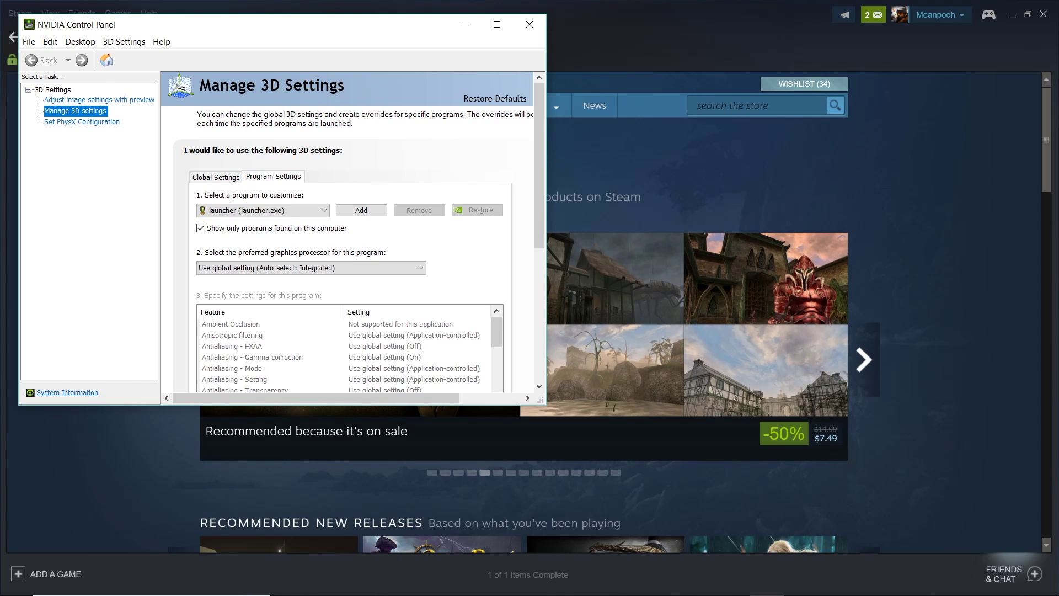
click(263, 211)
click(285, 328)
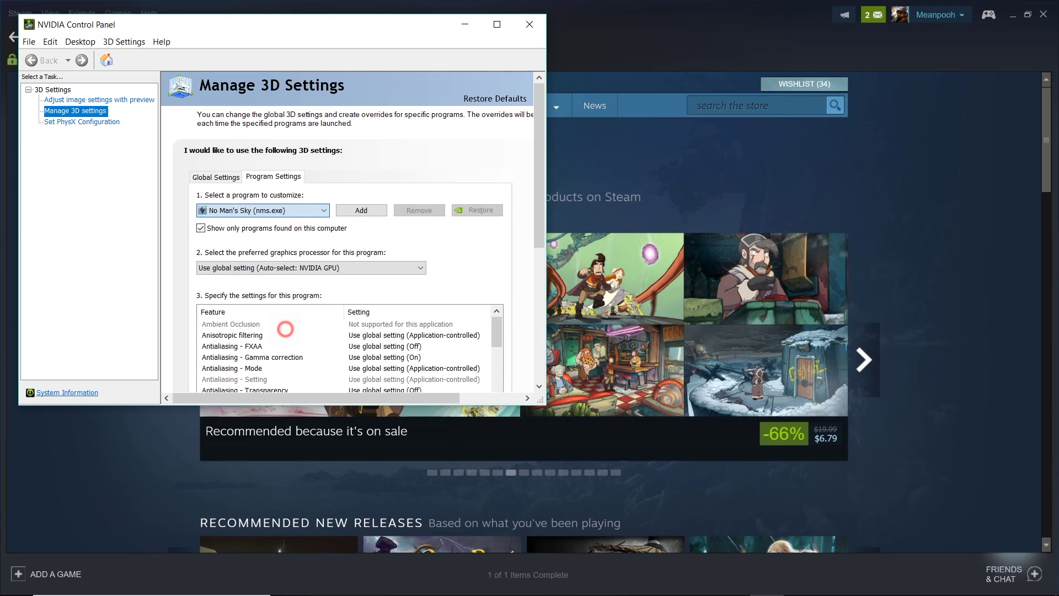
key(alt+Down)
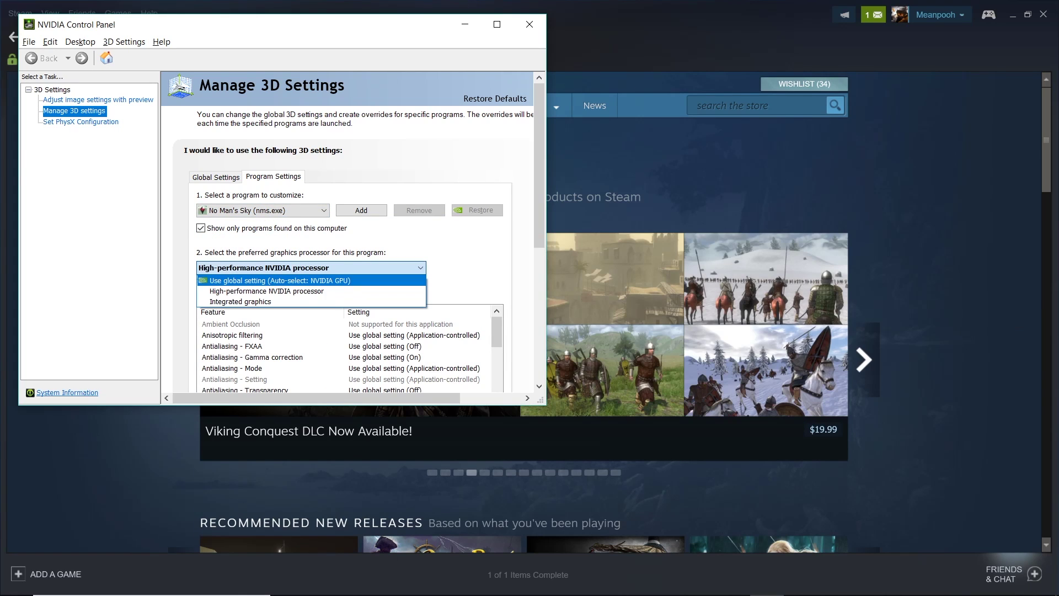
key(Down)
key(Return)
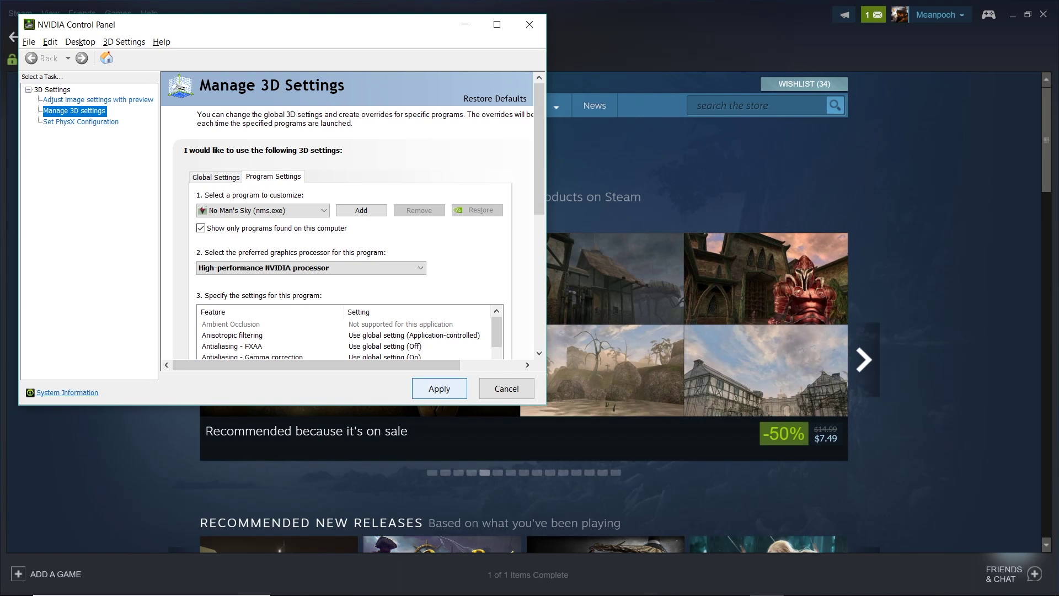
click(451, 394)
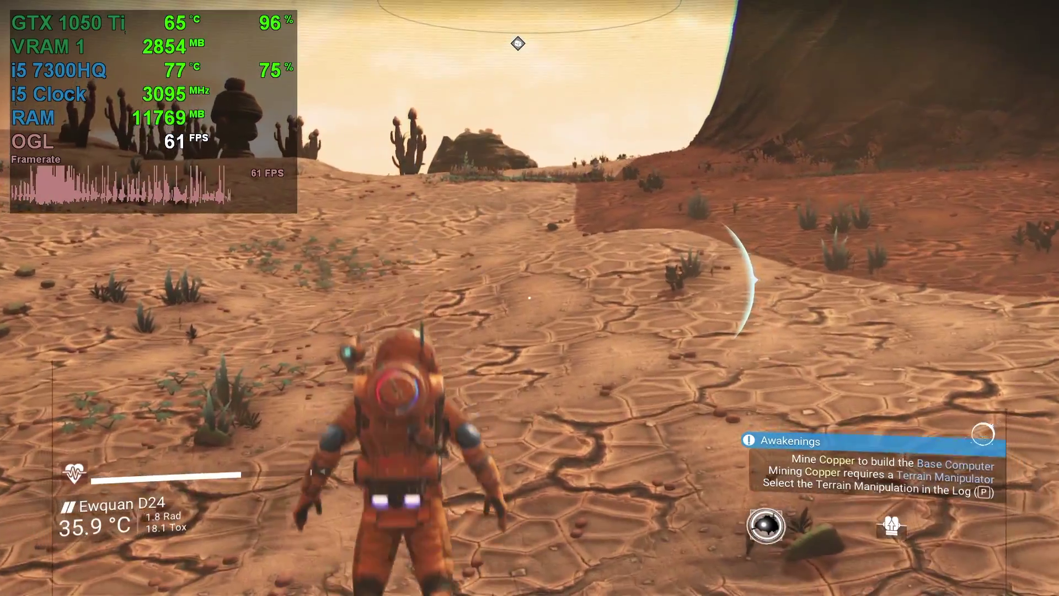
Run the astronaut forward and fire the jetpack to lift off, now at about 61 FPS
key(w)
key(space)
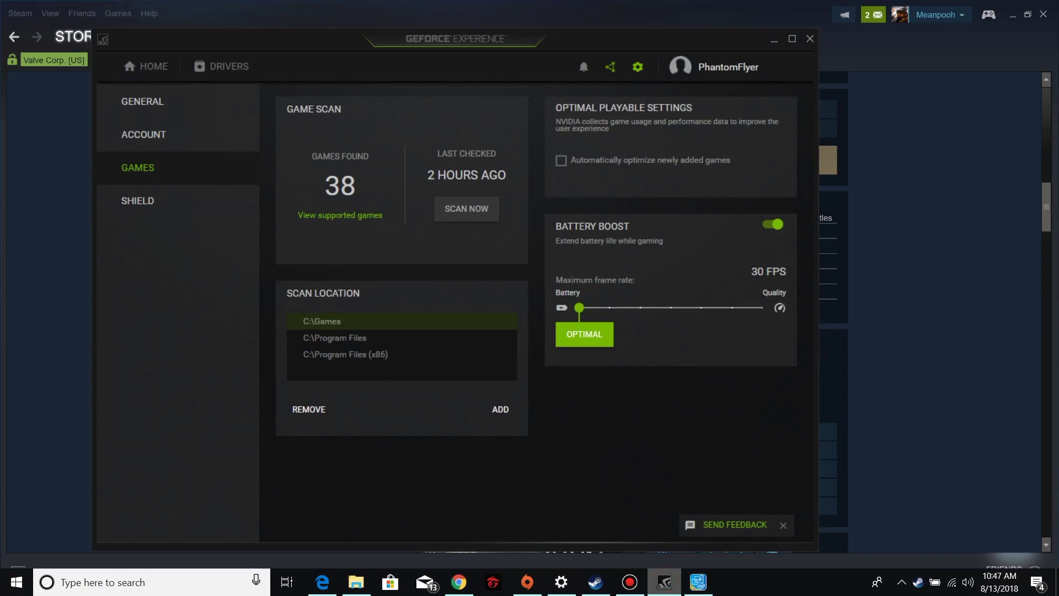
Find Dark Souls III in GeForce Experience's Home games list and optimize it
click(146, 66)
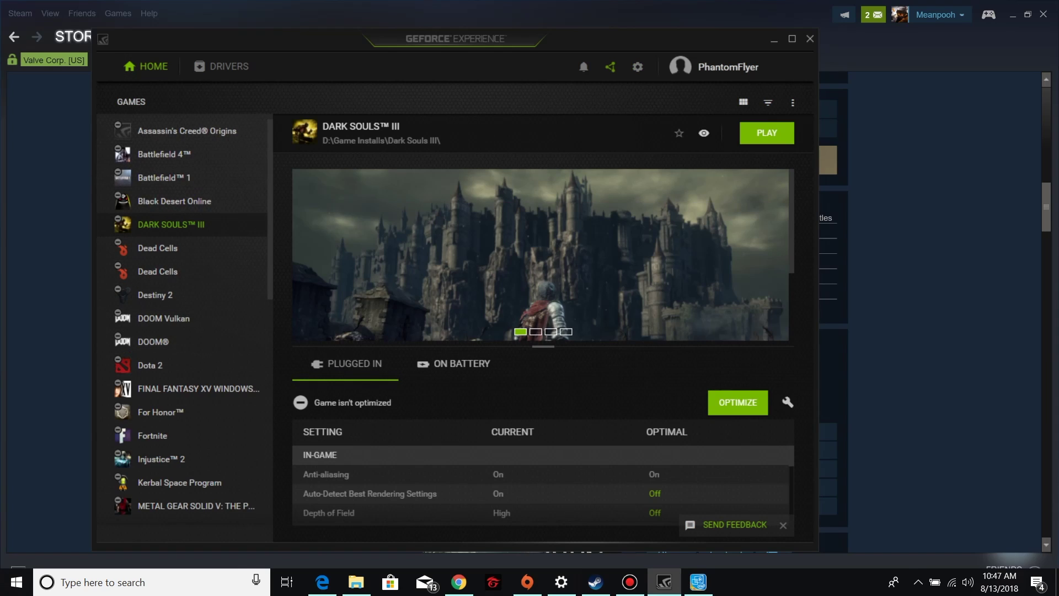
mouse_move(326, 474)
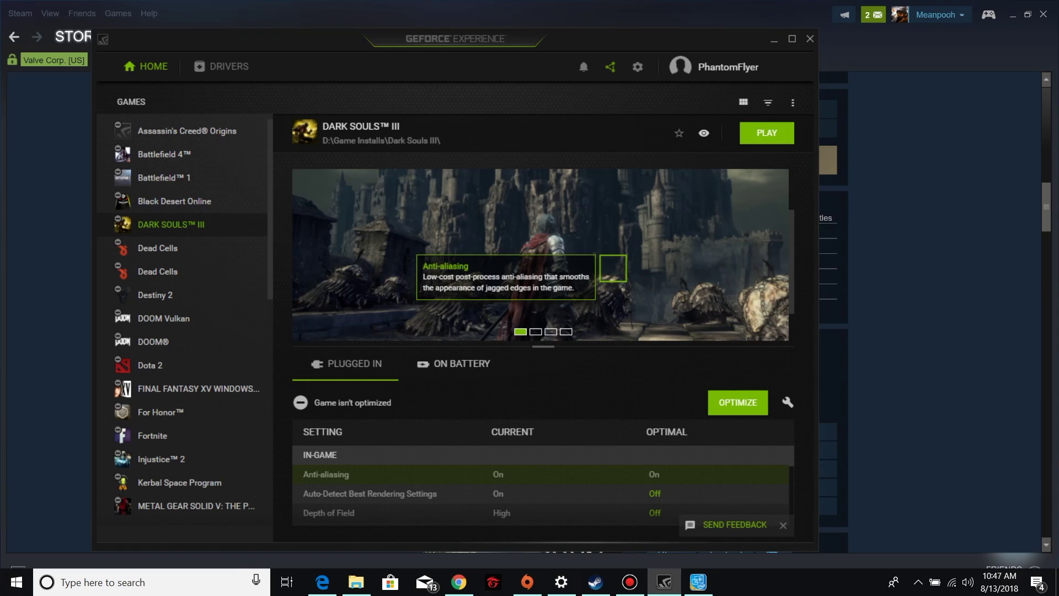
scroll(182, 331, down, 1)
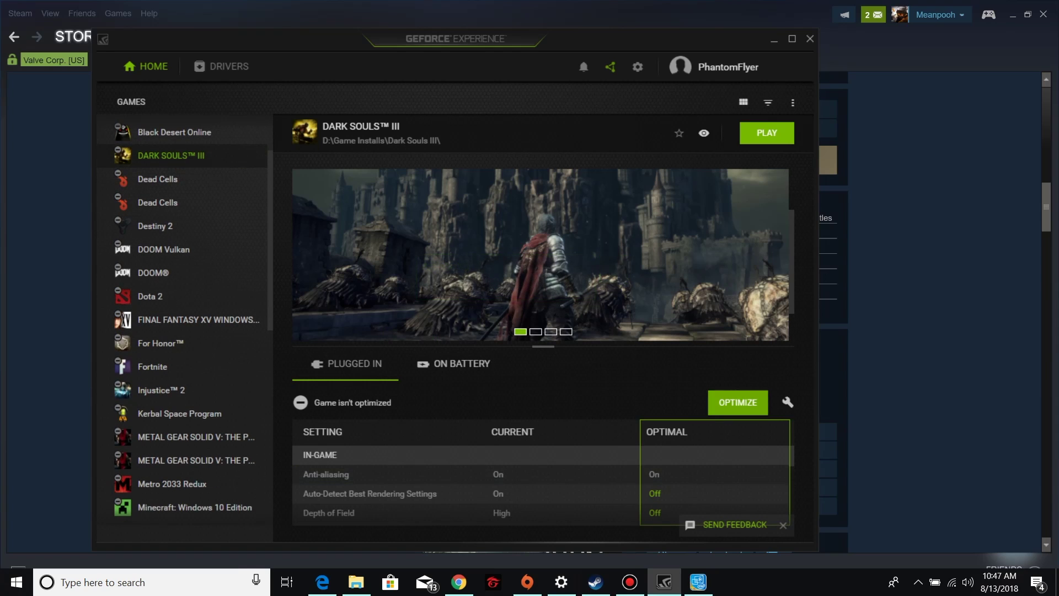
scroll(540, 486, down, 3)
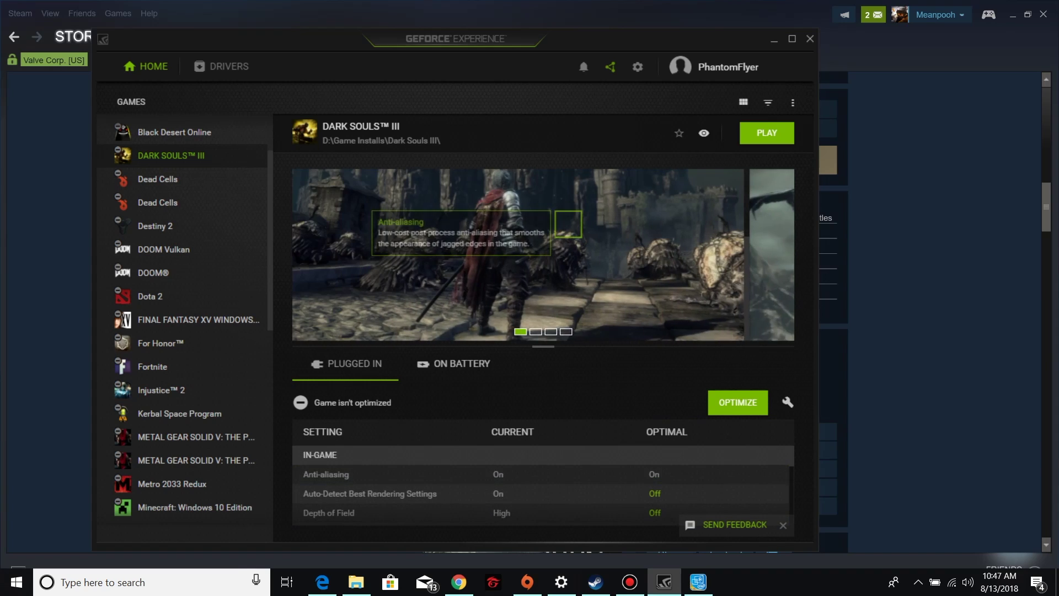
click(738, 403)
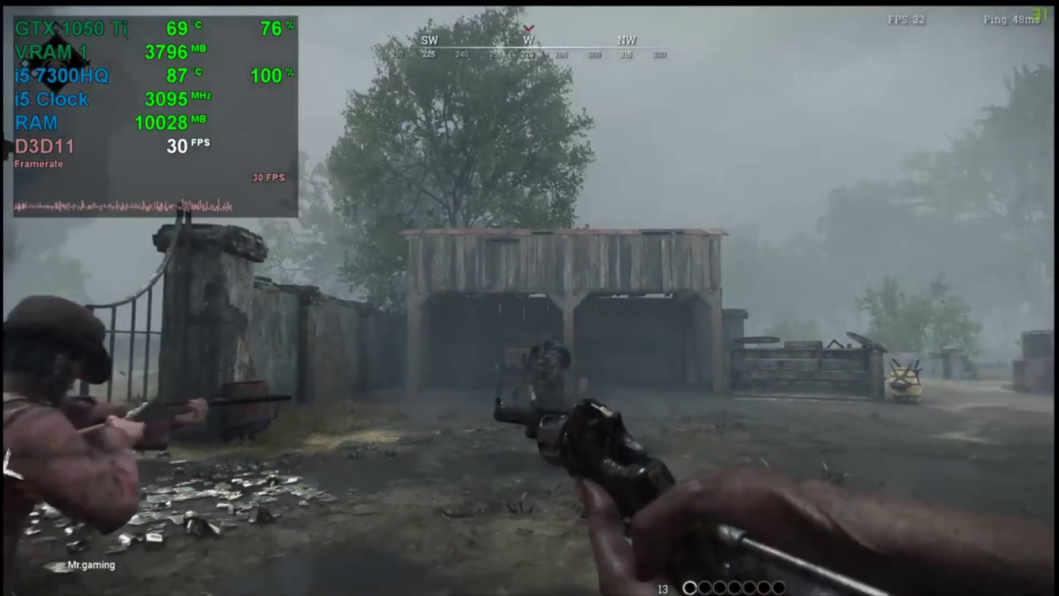
Equip the Romero 77 Handcannon, advance toward the barn, and strike the grunt
key(1)
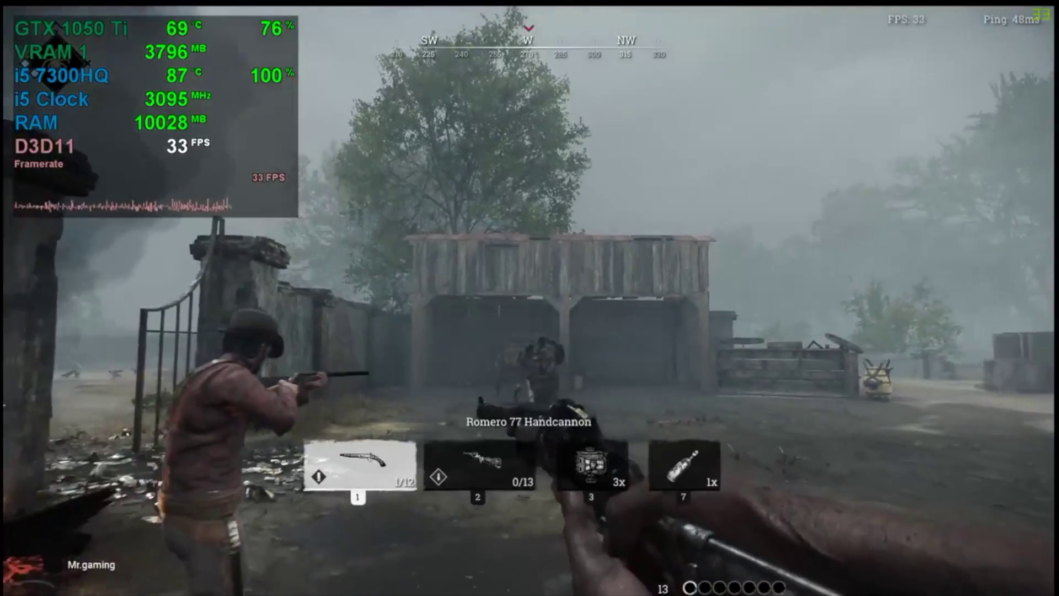
key(w)
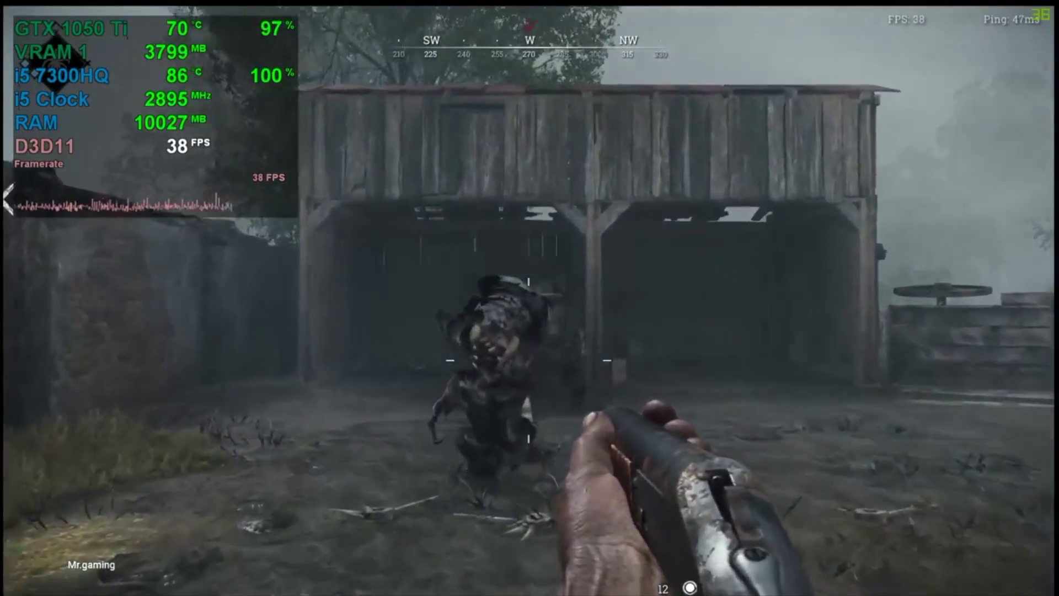
key(f)
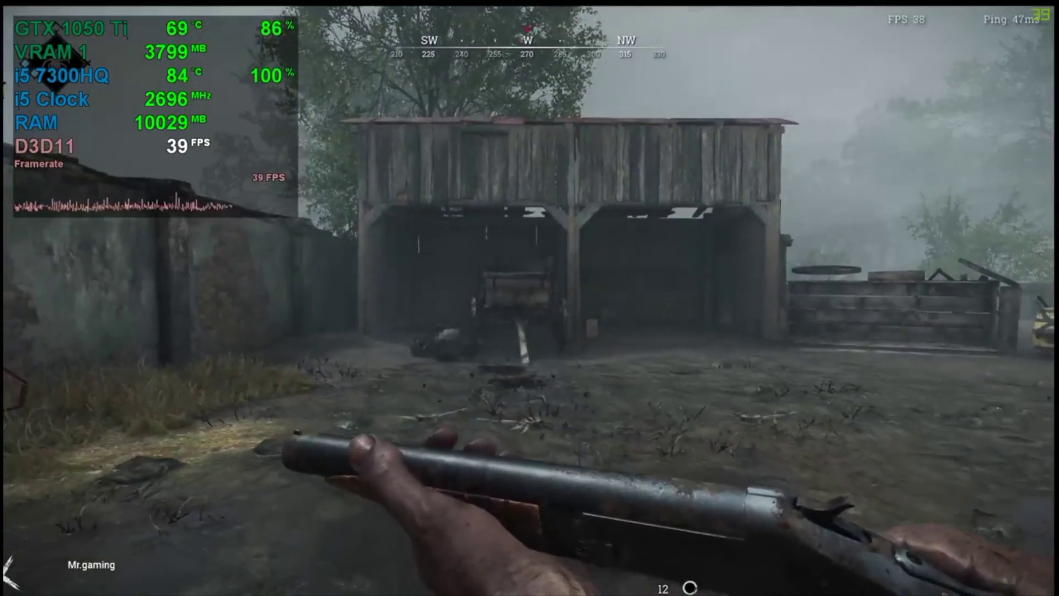